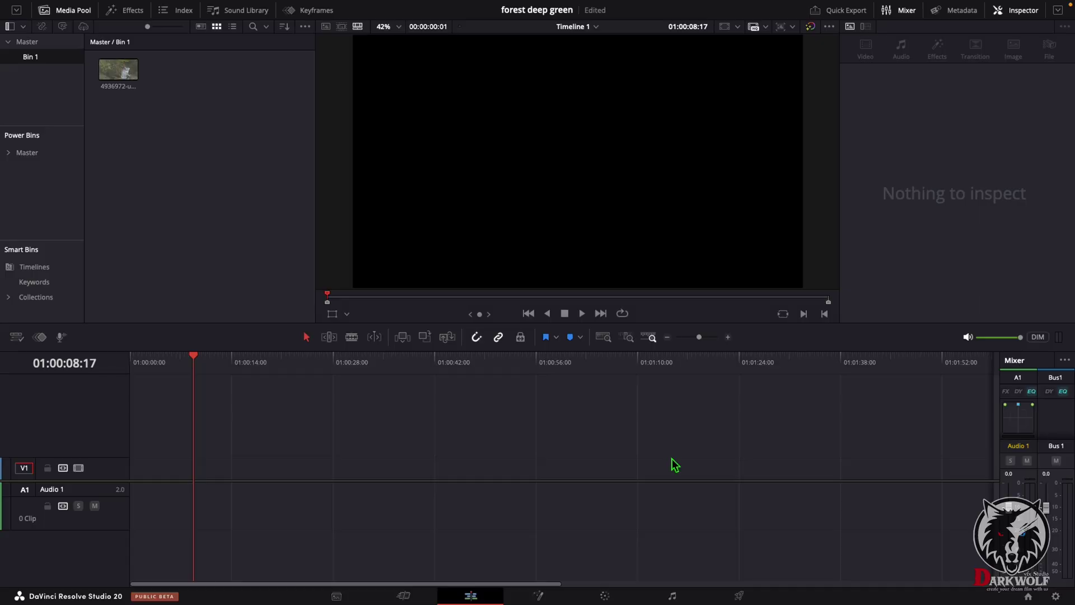
# Place the forest clip at the start of video track V1 and open it for color grading with the node graph shown.
pyautogui.moveTo(116, 72); pyautogui.dragTo(133, 472)
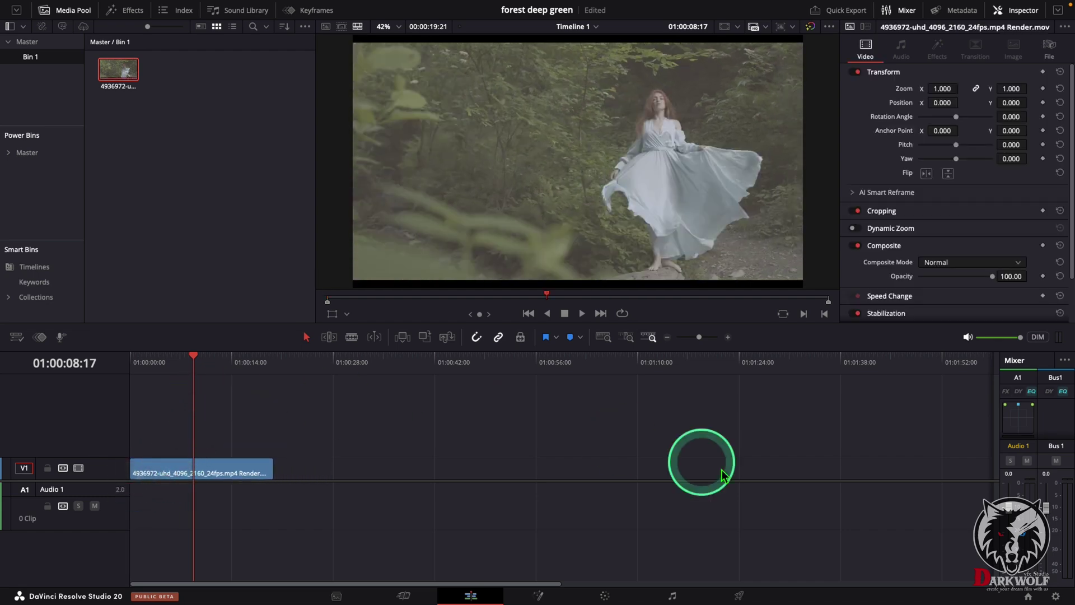
pyautogui.click(605, 596)
pyautogui.click(948, 15)
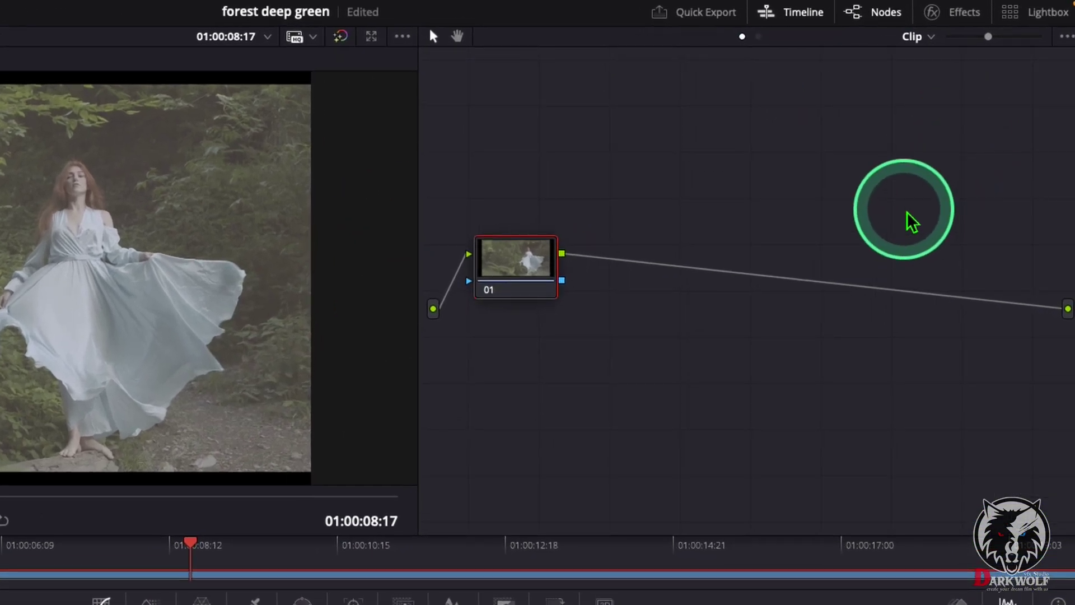
pyautogui.click(887, 15)
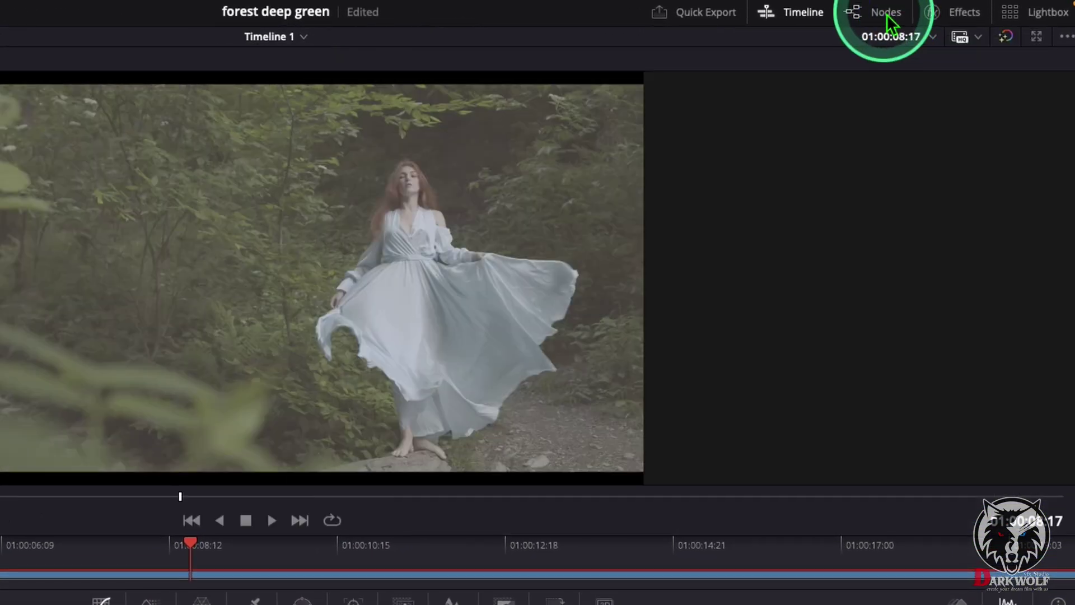
pyautogui.click(887, 15)
# Reposition node 01 slightly in the node graph and label it "Primary node".
pyautogui.moveTo(525, 279); pyautogui.dragTo(543, 264)
pyautogui.click(612, 276)
pyautogui.click(556, 264)
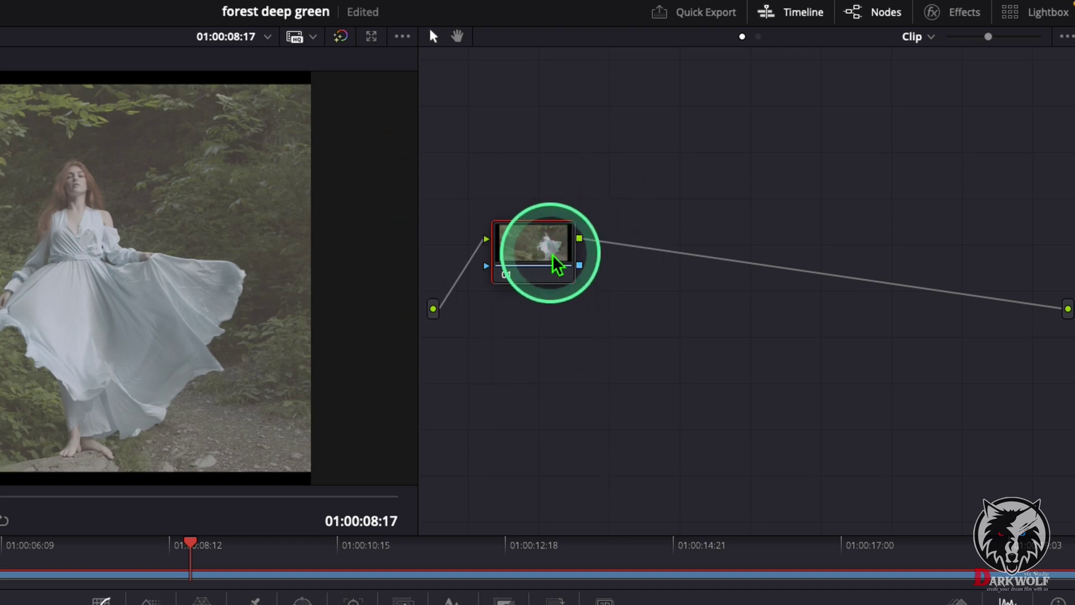
pyautogui.rightClick(544, 255)
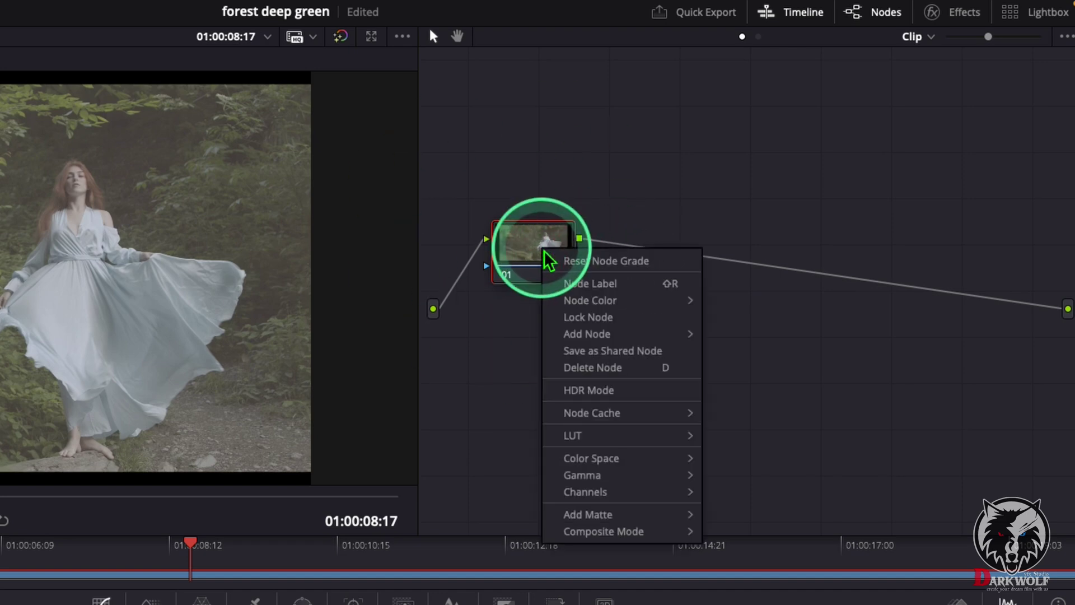
pyautogui.click(591, 284)
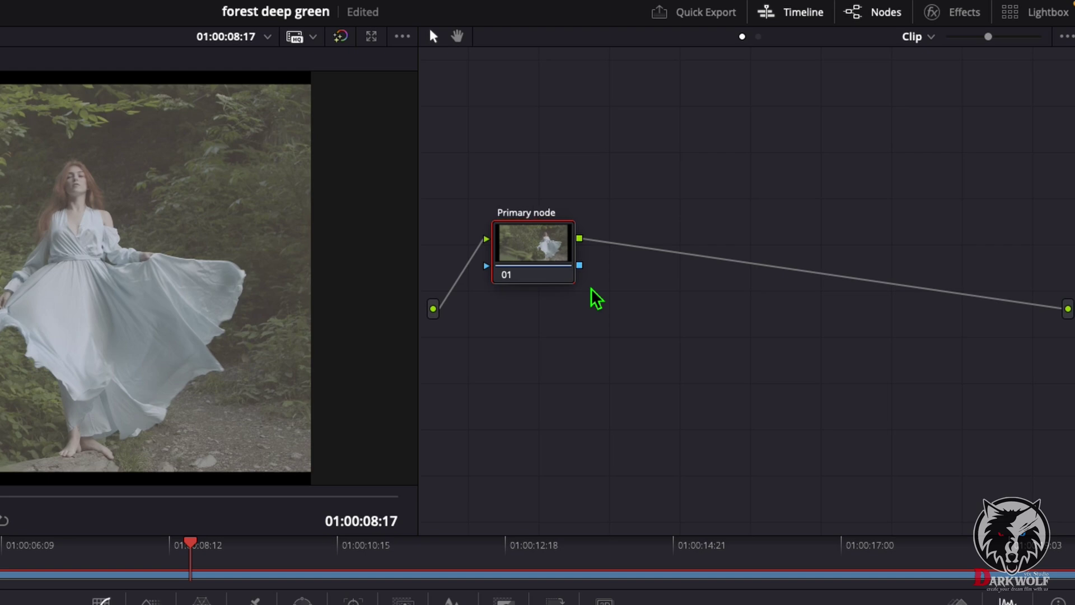
# Add a serial node after the Primary node.
pyautogui.rightClick(524, 249)
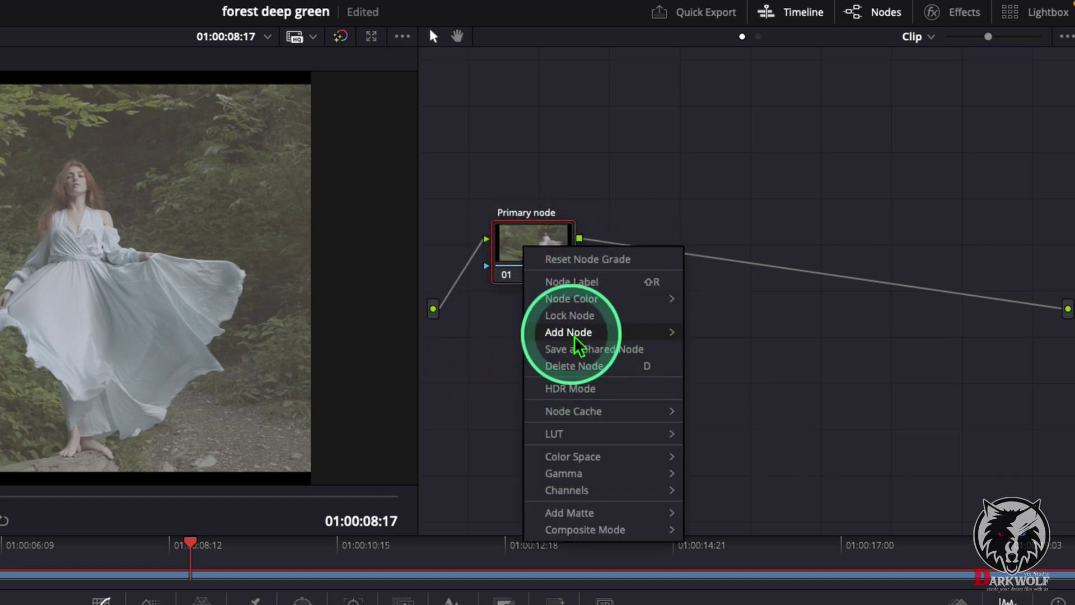
pyautogui.moveTo(577, 335)
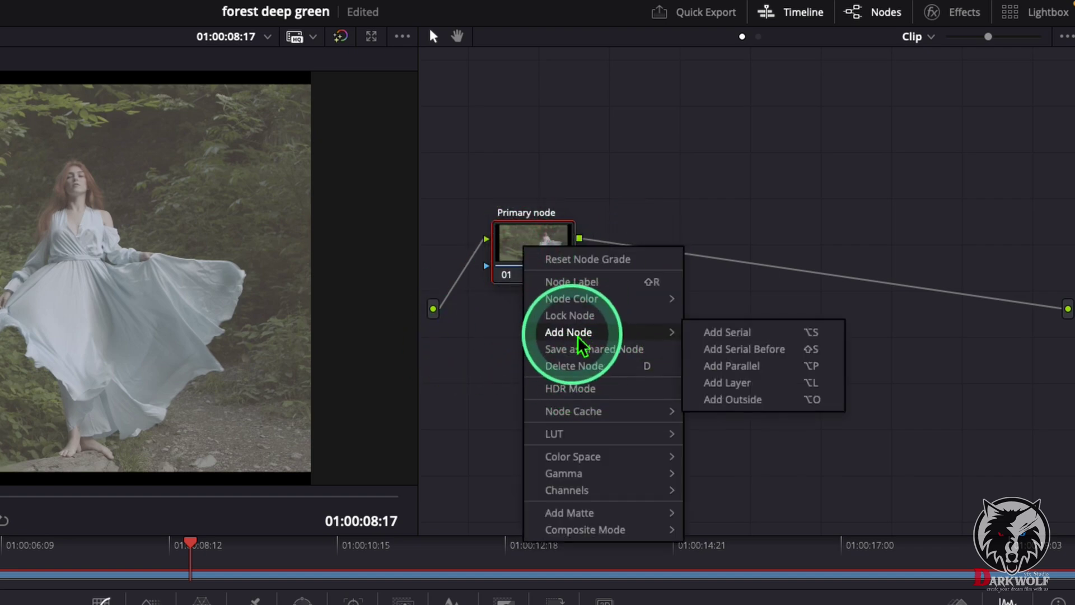
pyautogui.click(782, 336)
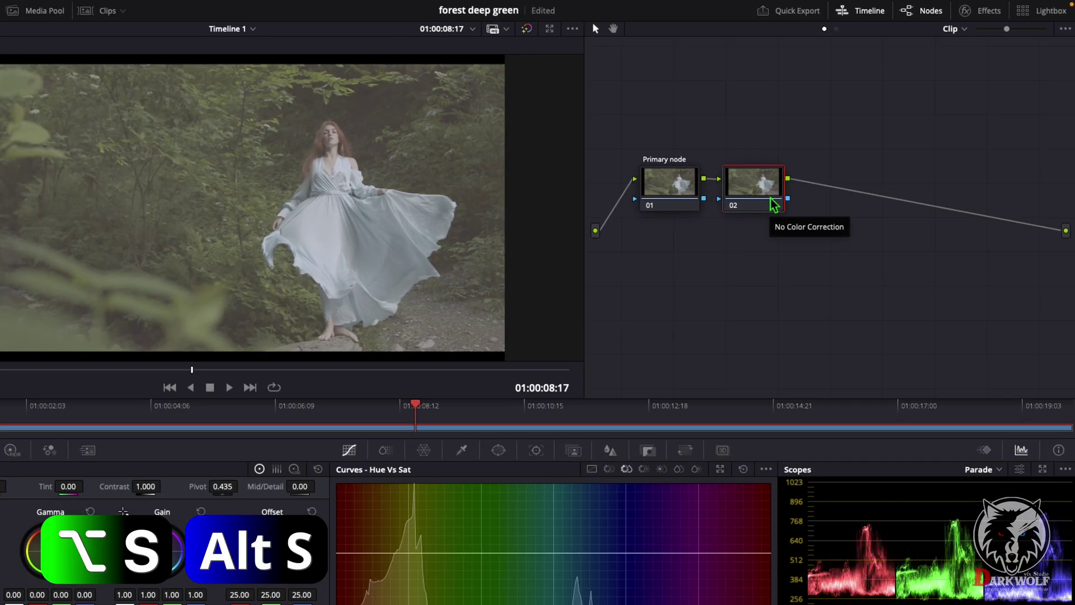
# Lower the master Lift of node 02 to -0.14 and label the node "lift wt".
pyautogui.click(124, 337)
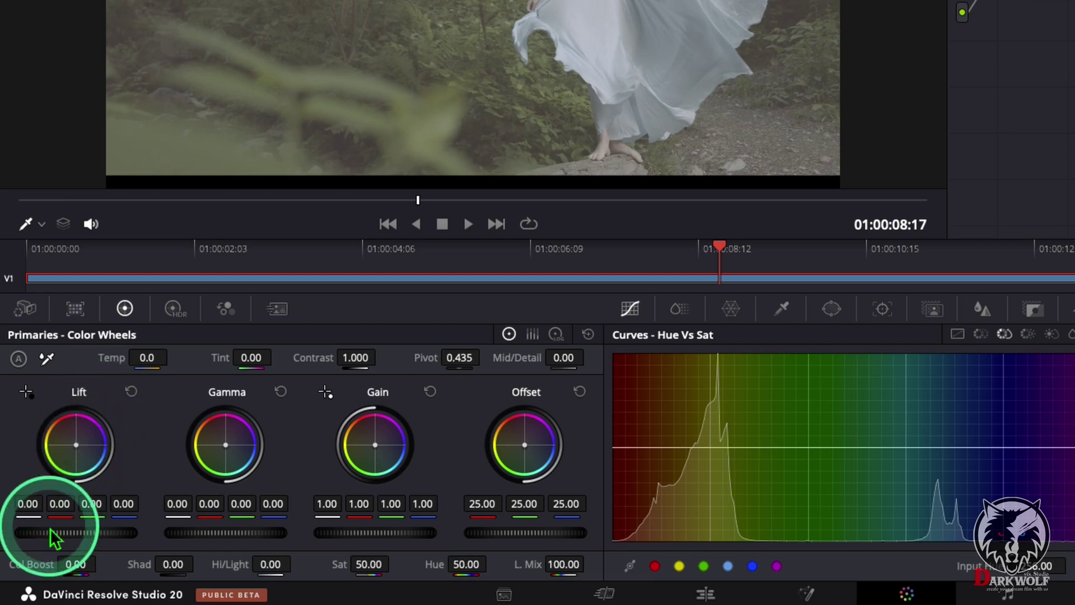
pyautogui.moveTo(119, 532); pyautogui.dragTo(709, 155)
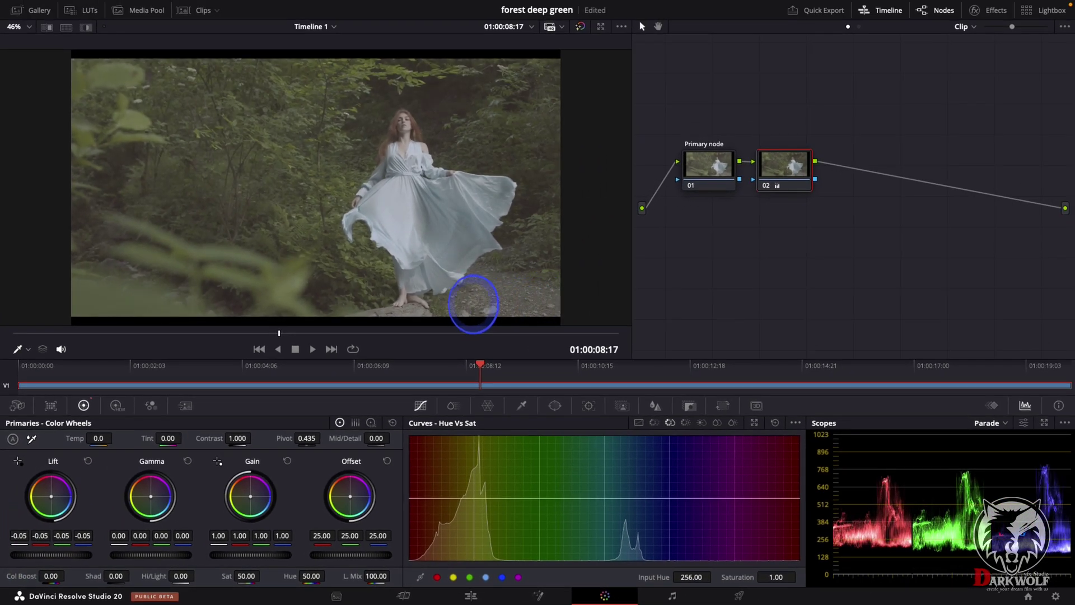
pyautogui.moveTo(473, 304); pyautogui.dragTo(378, 307)
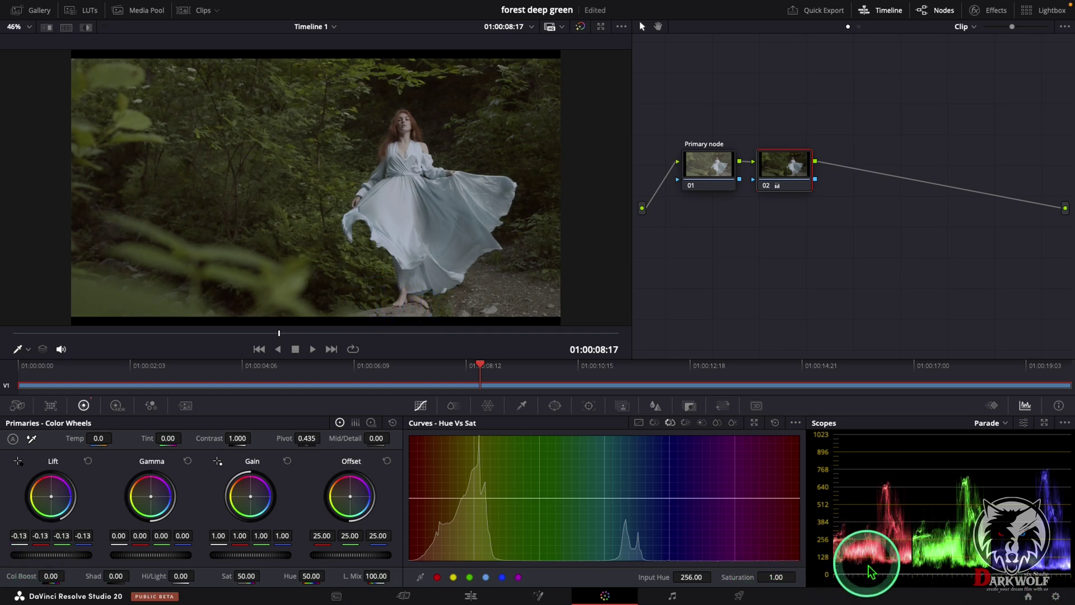
pyautogui.moveTo(59, 555); pyautogui.dragTo(49, 554)
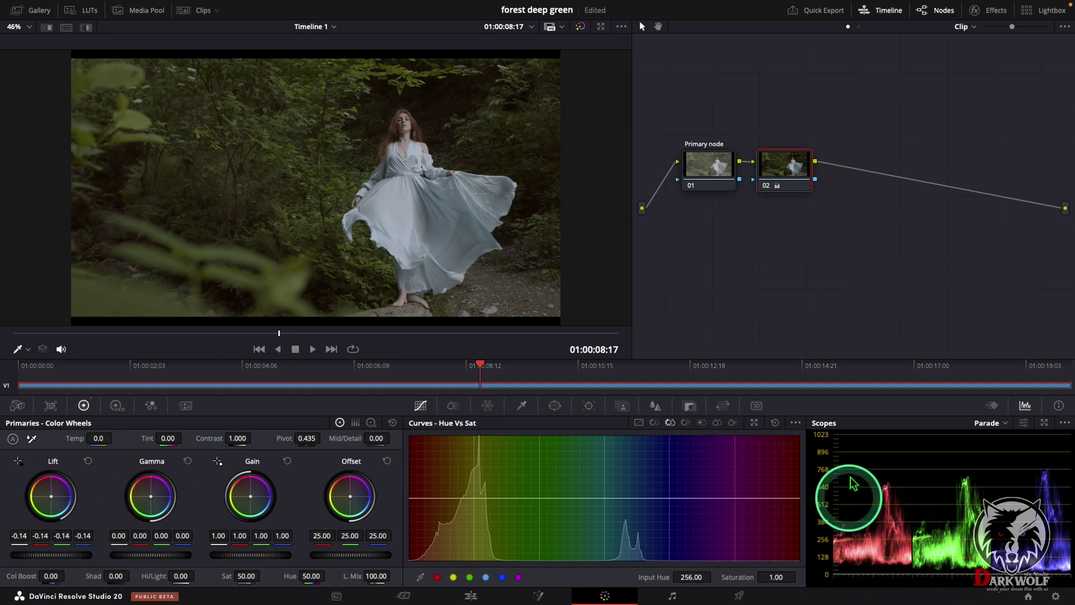
pyautogui.doubleClick(796, 165)
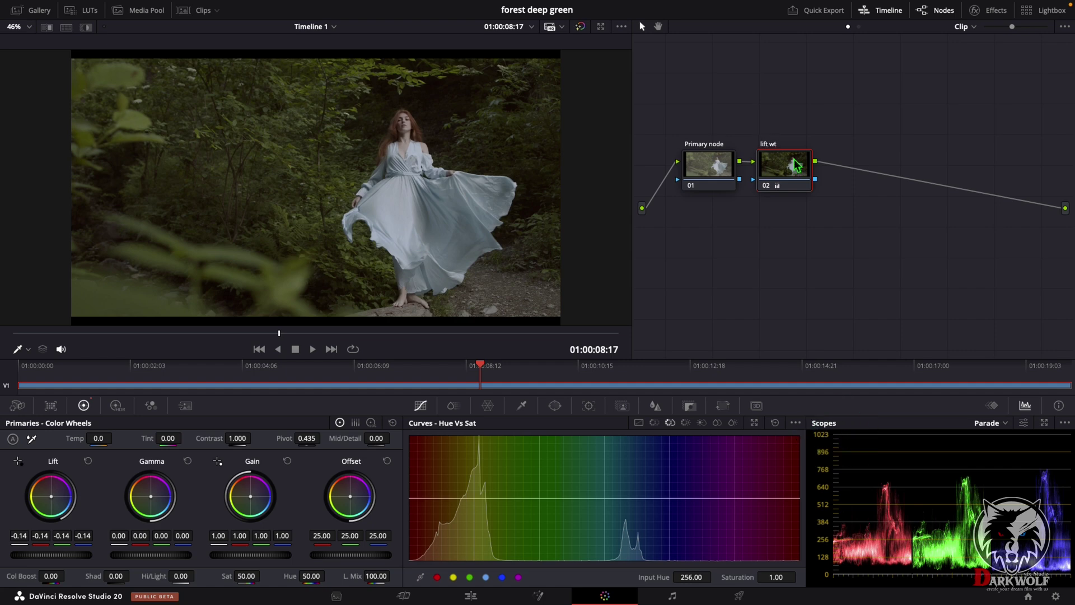
# Add a serial node labelled "gamma wt" after the lift node and raise its master Gamma to 0.06.
pyautogui.hotkey('alt', 's')
pyautogui.click(794, 165)
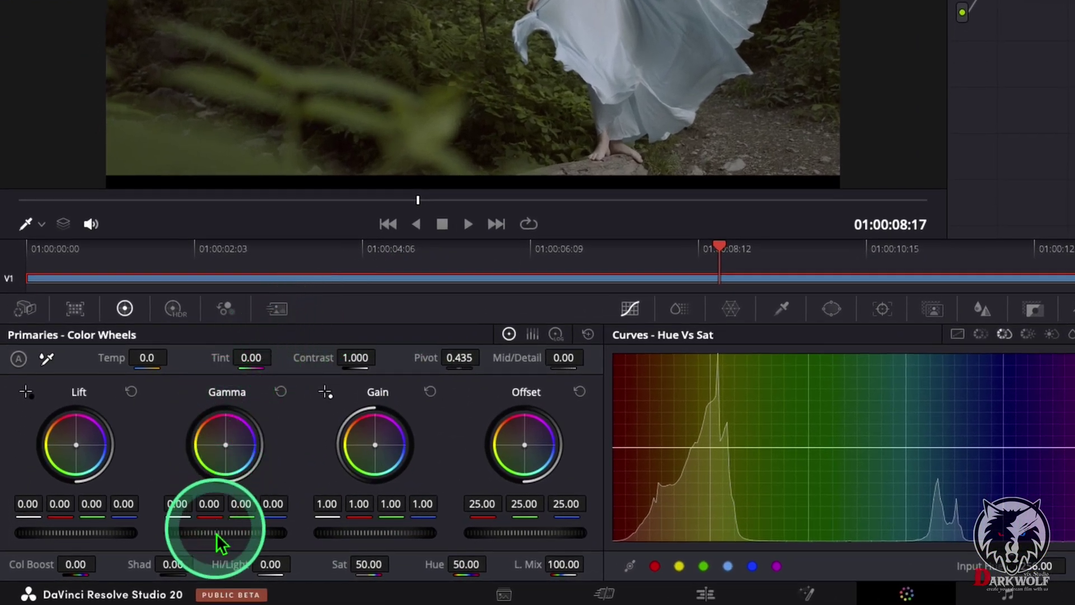
pyautogui.moveTo(210, 533); pyautogui.dragTo(351, 530)
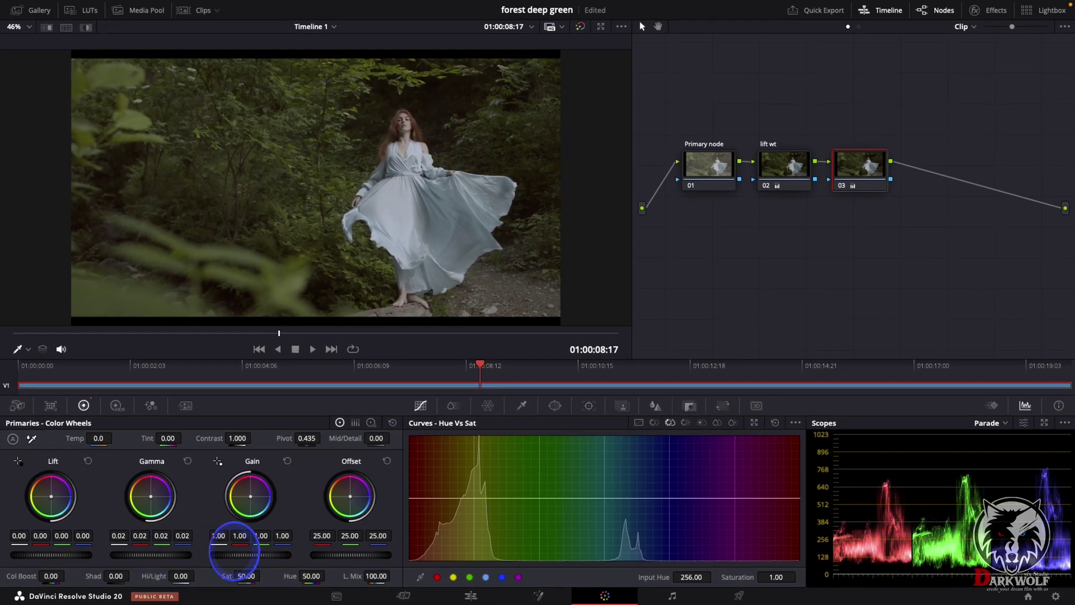
pyautogui.moveTo(234, 552); pyautogui.dragTo(295, 564)
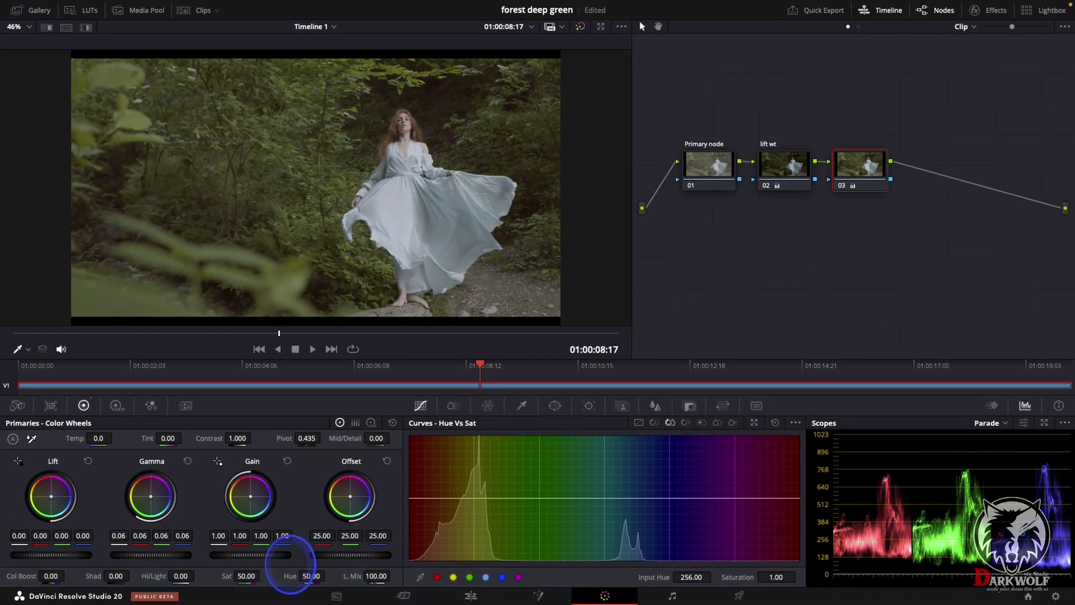
pyautogui.write('gamma')
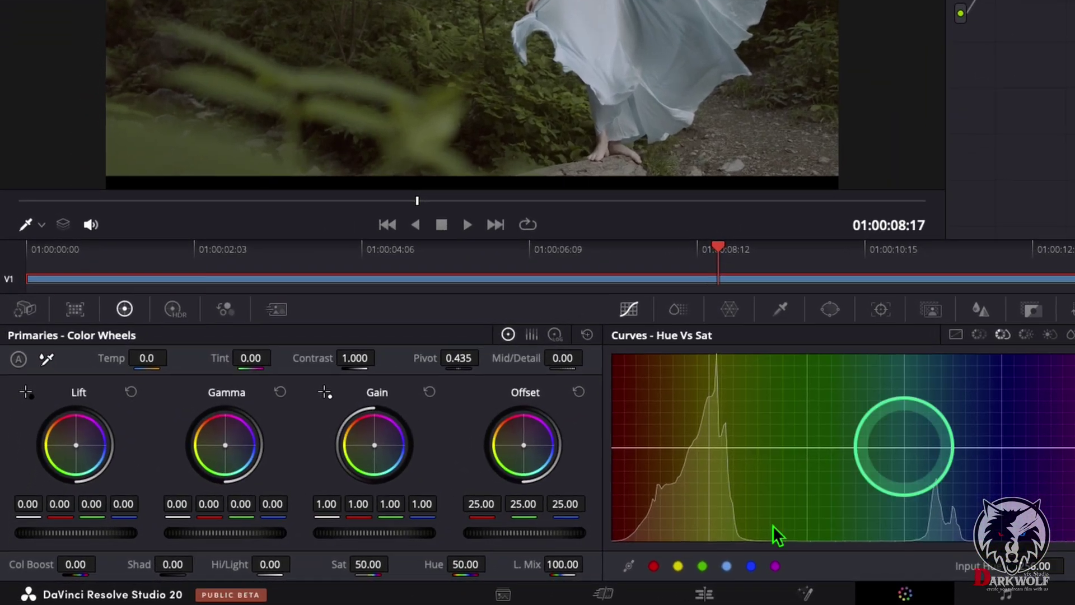
# In a new serial node after the gamma node, raise the master Gain to 1.07 and label the node "gain wt".
pyautogui.moveTo(388, 533); pyautogui.dragTo(500, 529)
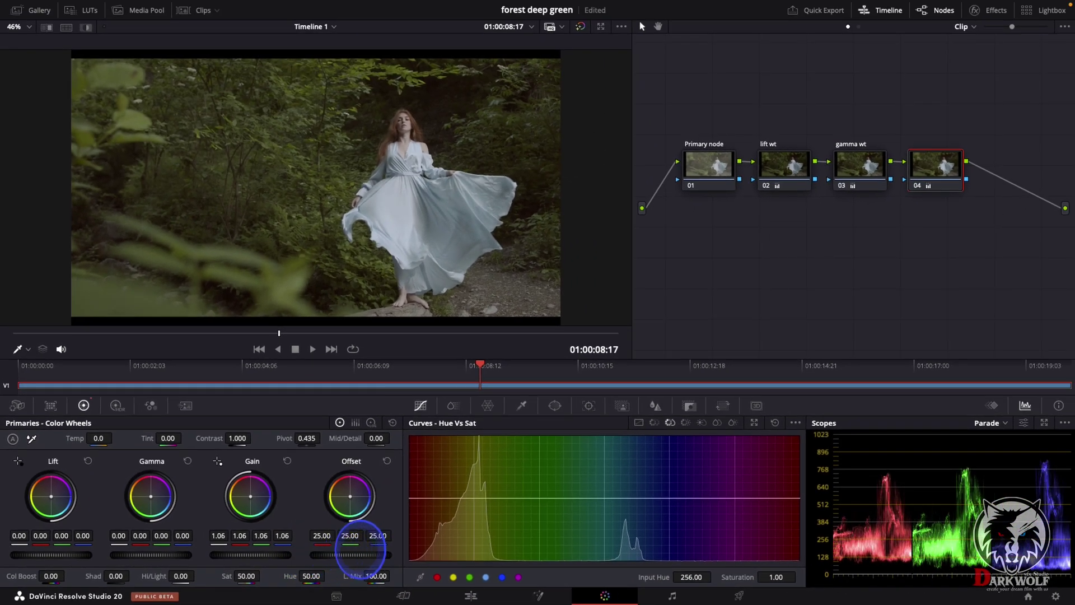
pyautogui.moveTo(361, 551)
pyautogui.mouseDown()
pyautogui.moveTo(298, 552)
pyautogui.moveTo(368, 553)
pyautogui.mouseUp()
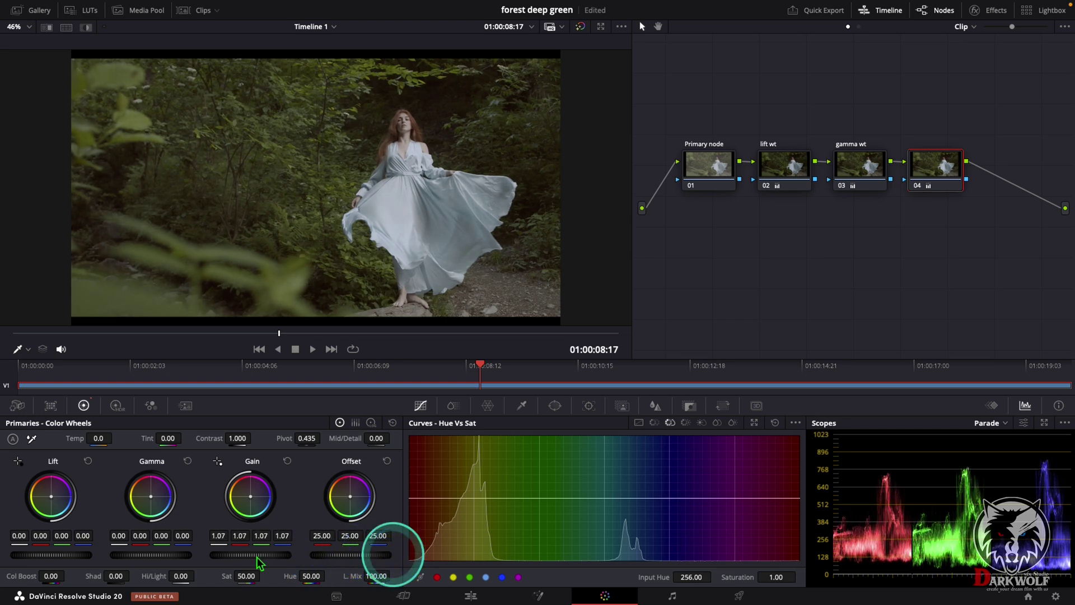
pyautogui.doubleClick(922, 165)
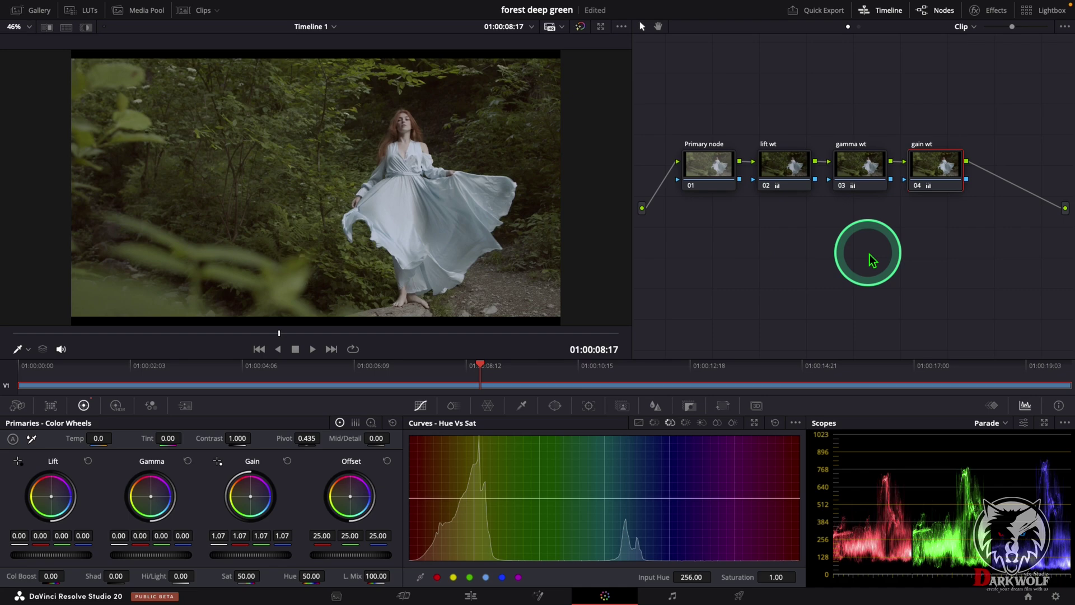
# Add a serial node labelled "sat" after the gain node and set its saturation to 100.
pyautogui.hotkey('alt', 's')
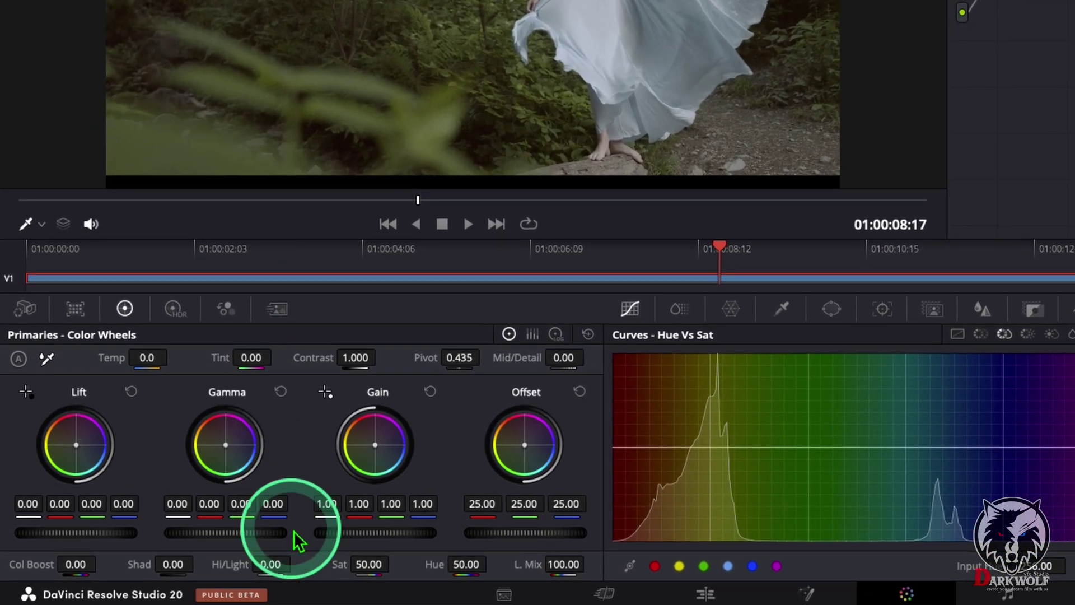
pyautogui.moveTo(367, 564); pyautogui.dragTo(504, 562)
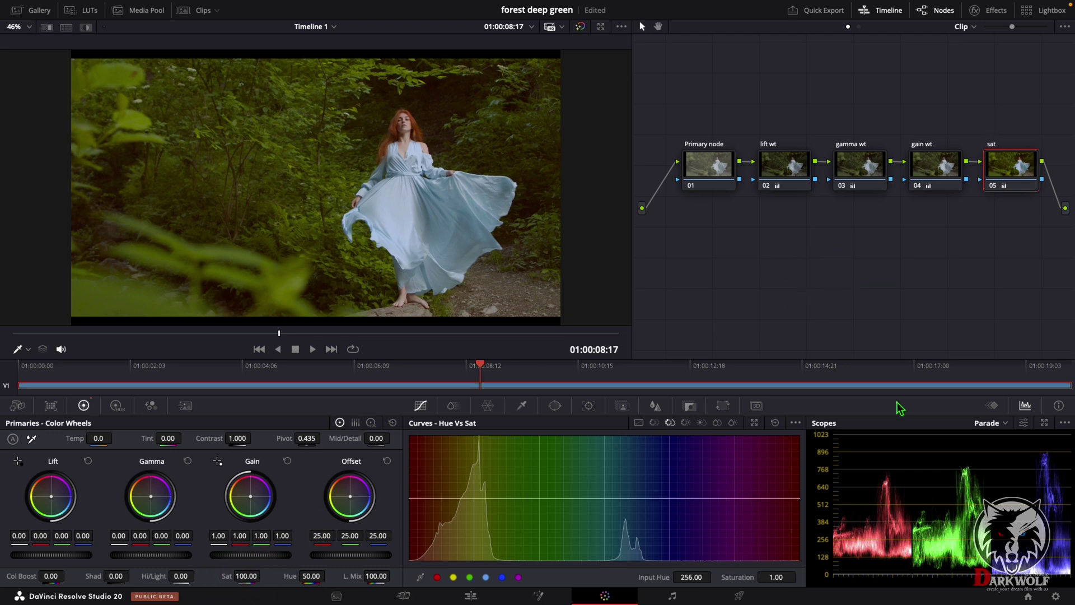
# Add a serial node after the sat node and enable editable splines on its custom curve.
pyautogui.hotkey('alt', 's')
pyautogui.click(638, 422)
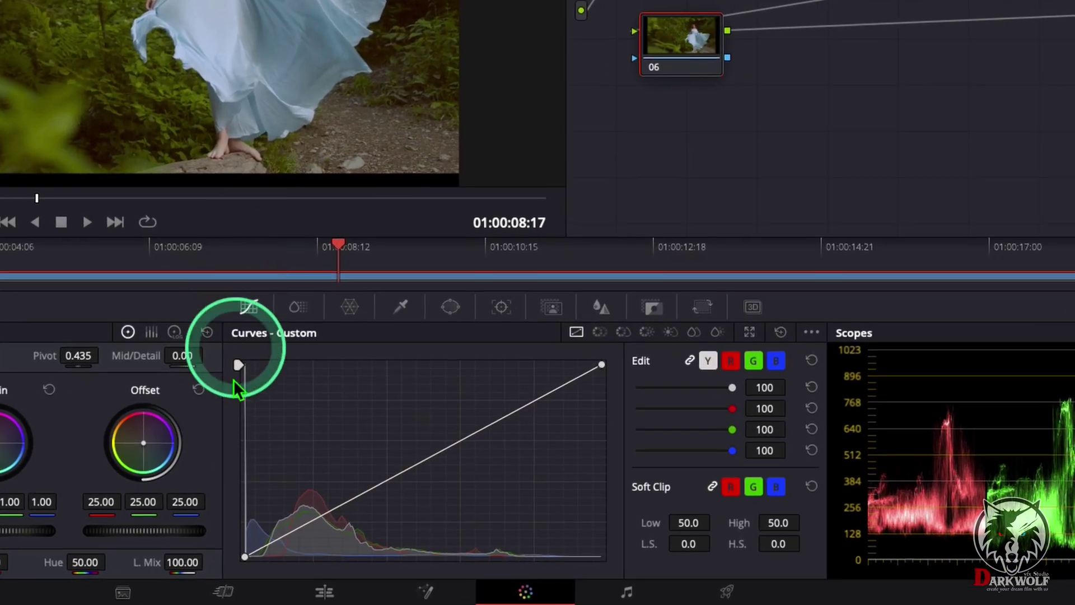
pyautogui.click(264, 314)
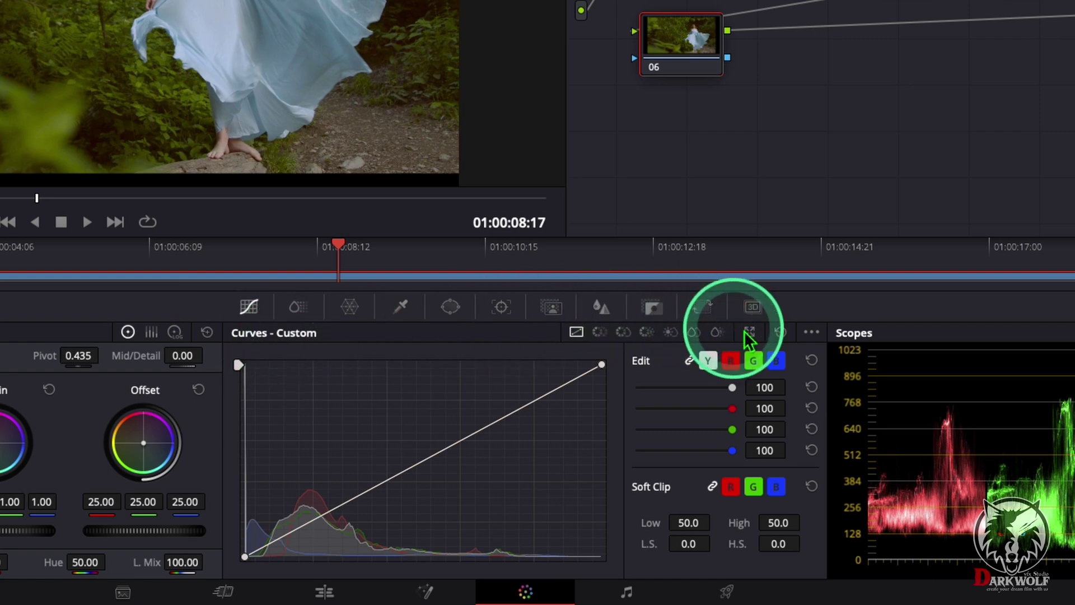
pyautogui.click(815, 338)
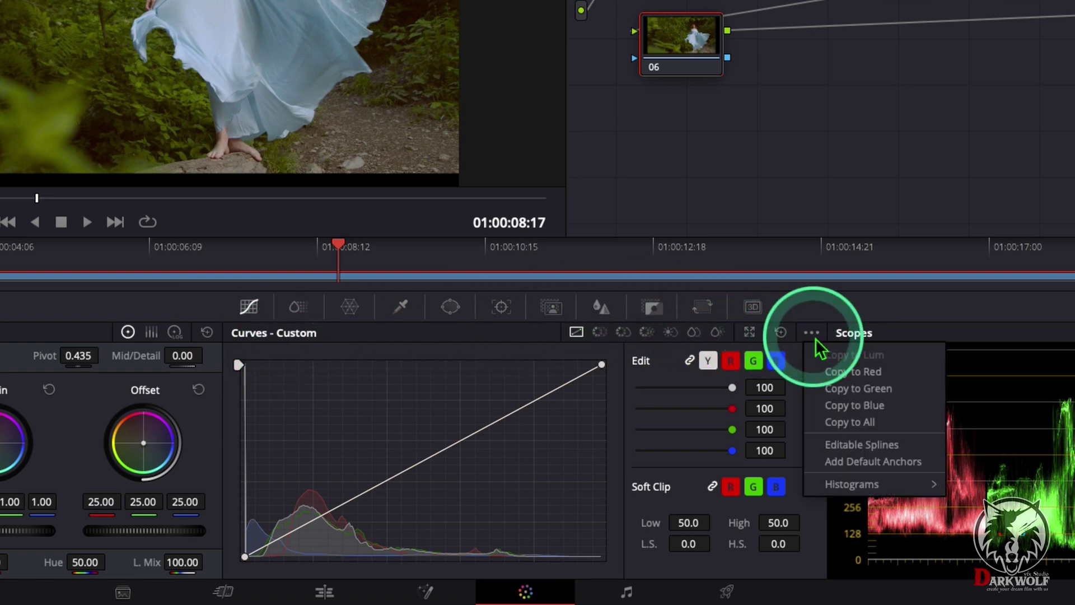
pyautogui.click(827, 451)
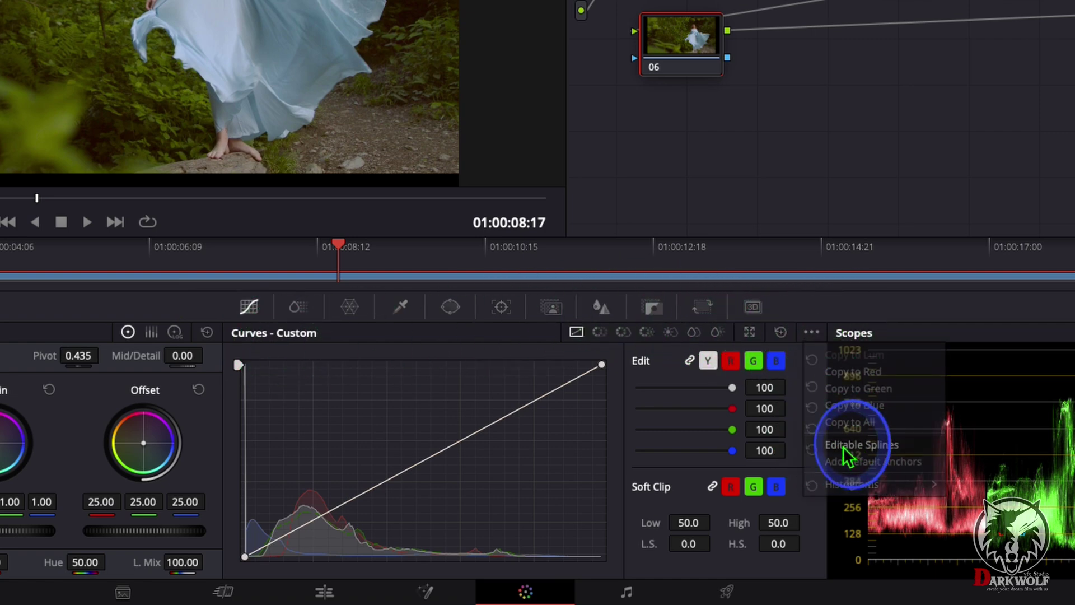
# Shape the custom curve into a gentle S with the highlight and shadow spline handles, and label the node "s curve wt".
pyautogui.click(603, 365)
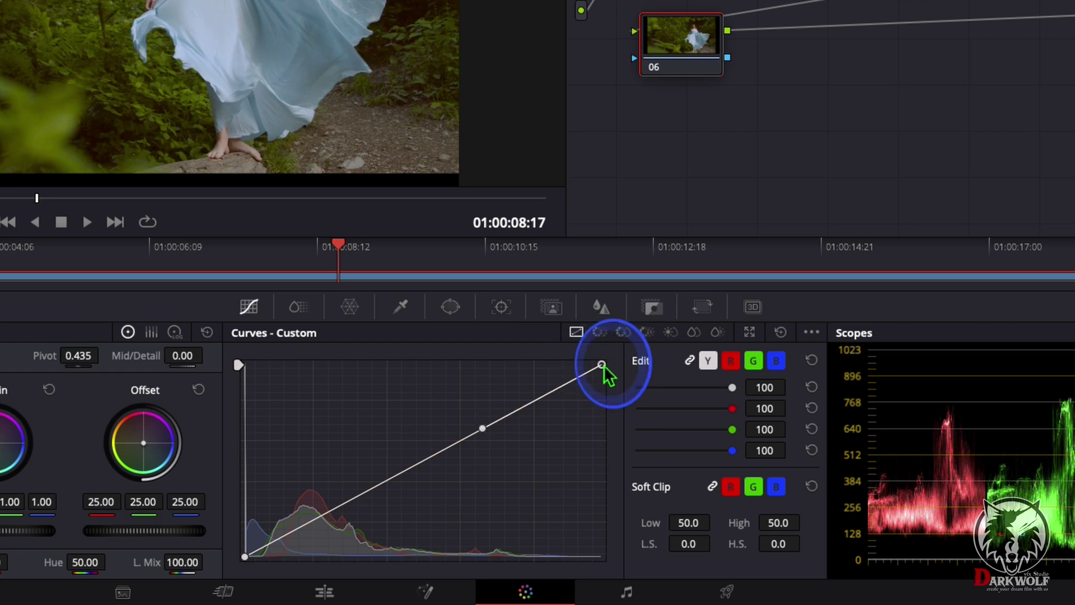
pyautogui.moveTo(485, 430); pyautogui.dragTo(466, 423)
pyautogui.click(245, 556)
pyautogui.moveTo(364, 496); pyautogui.dragTo(378, 508)
pyautogui.write('curve wt')
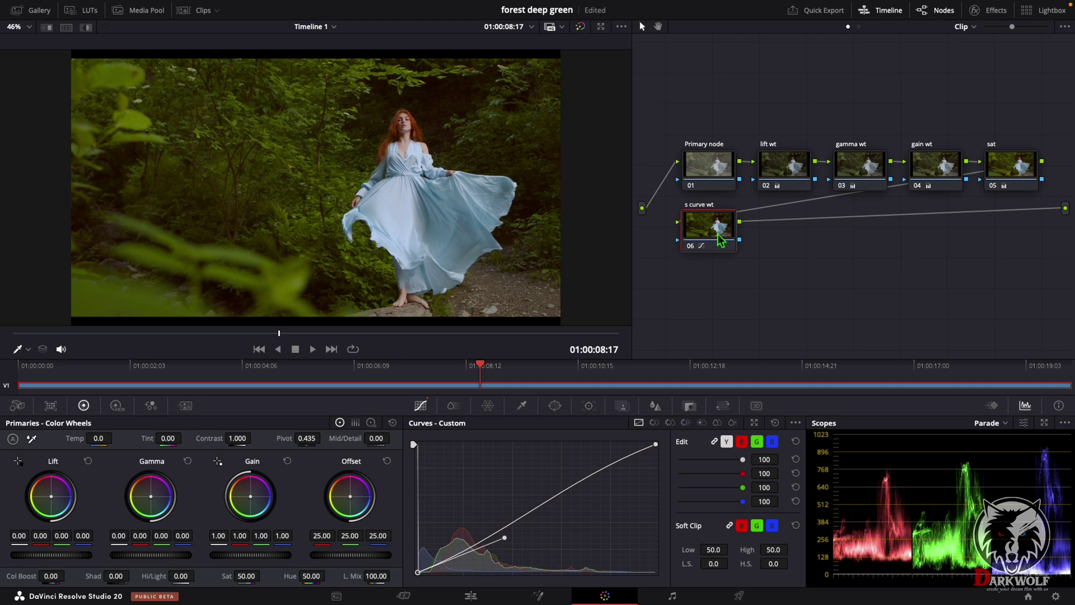
# Add a serial node after the S-curve node and sample the green foliage for its Hue Vs Hue curve.
pyautogui.hotkey('alt', 's')
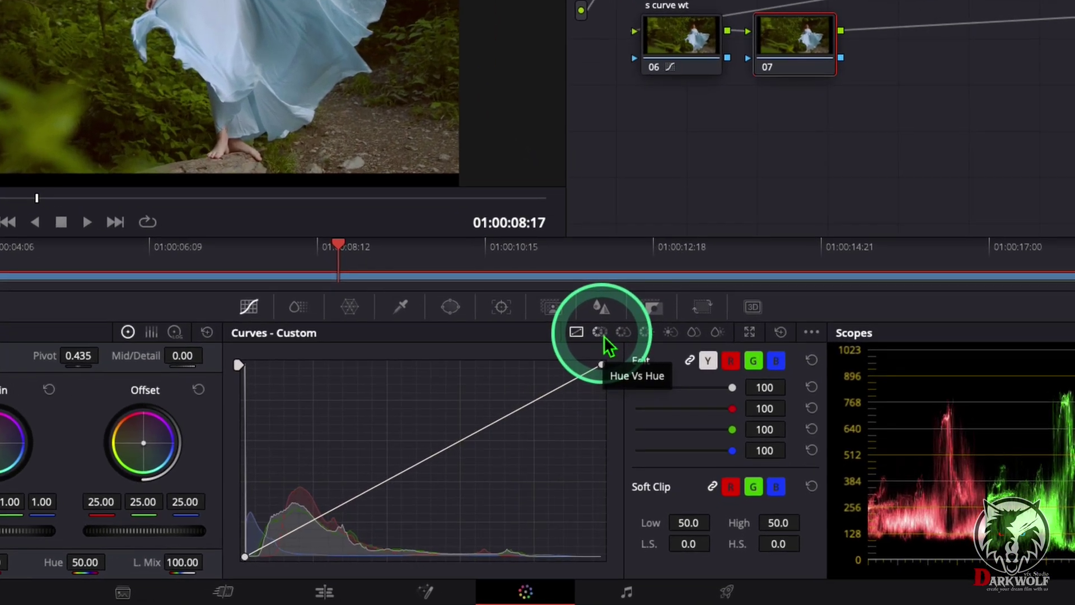
pyautogui.click(600, 332)
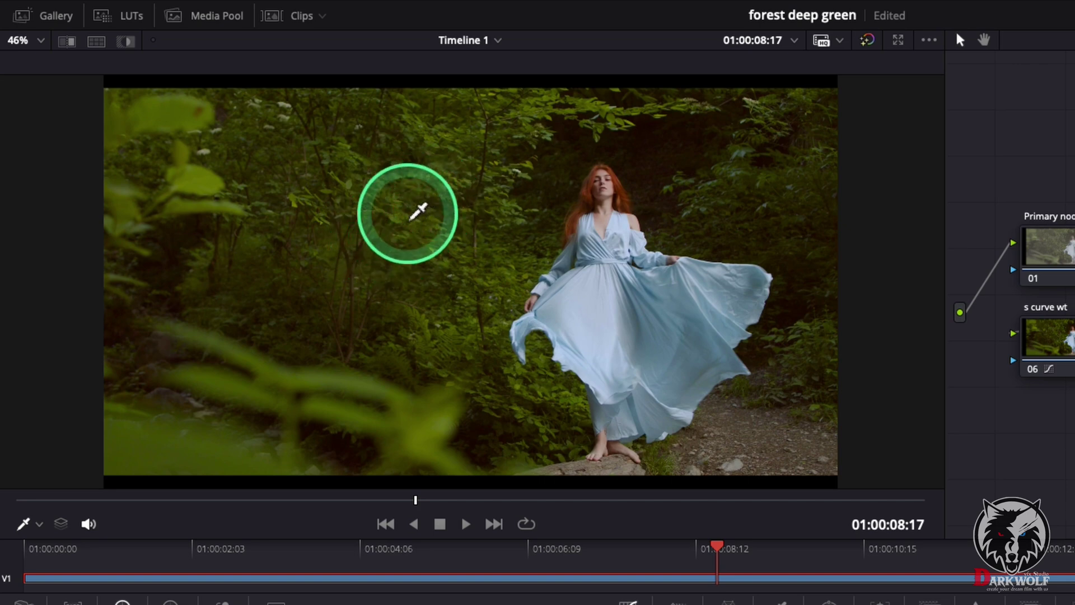
pyautogui.moveTo(462, 151)
pyautogui.mouseDown()
pyautogui.moveTo(424, 248)
pyautogui.moveTo(420, 309)
pyautogui.mouseUp()
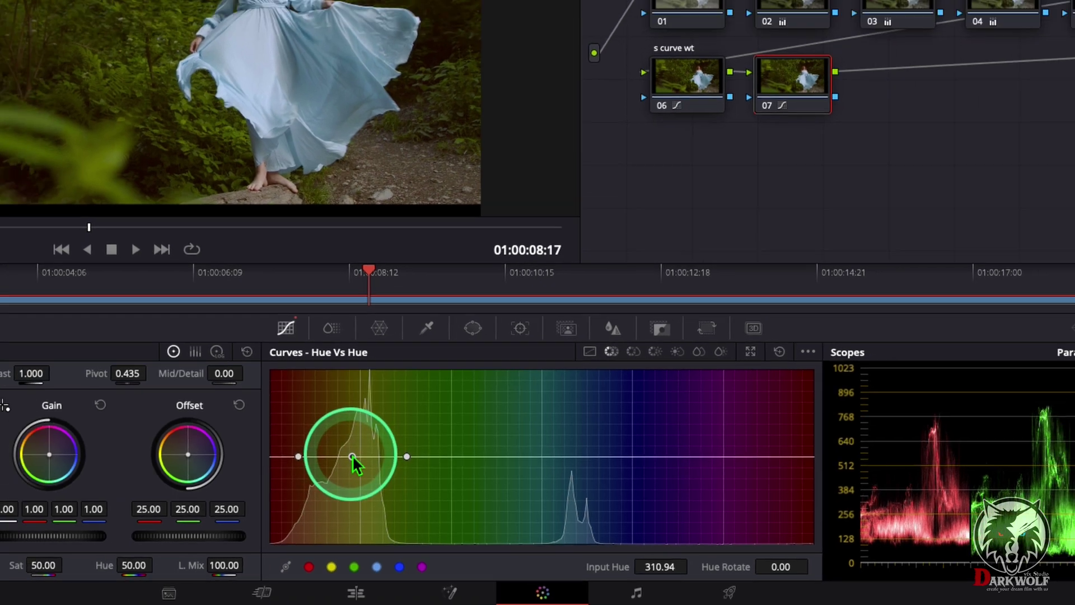
# Pull the sampled foliage hue down to a Hue Rotate of -116, broaden the dip with an extra point, and label the node "hue vs hue".
pyautogui.click(320, 445)
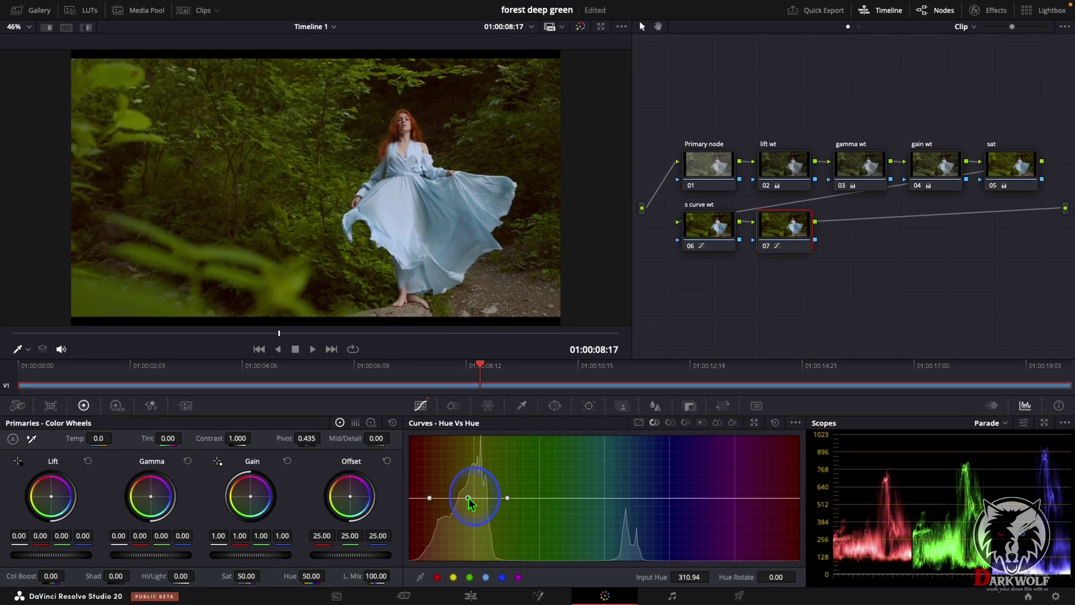
pyautogui.moveTo(468, 504); pyautogui.dragTo(469, 531)
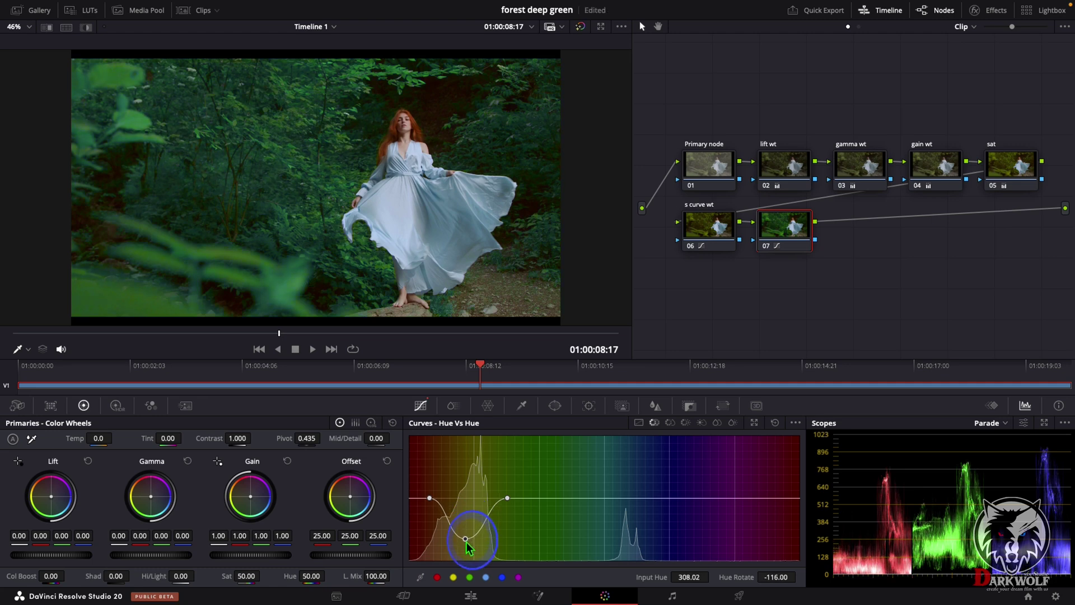
pyautogui.moveTo(467, 544); pyautogui.dragTo(470, 542)
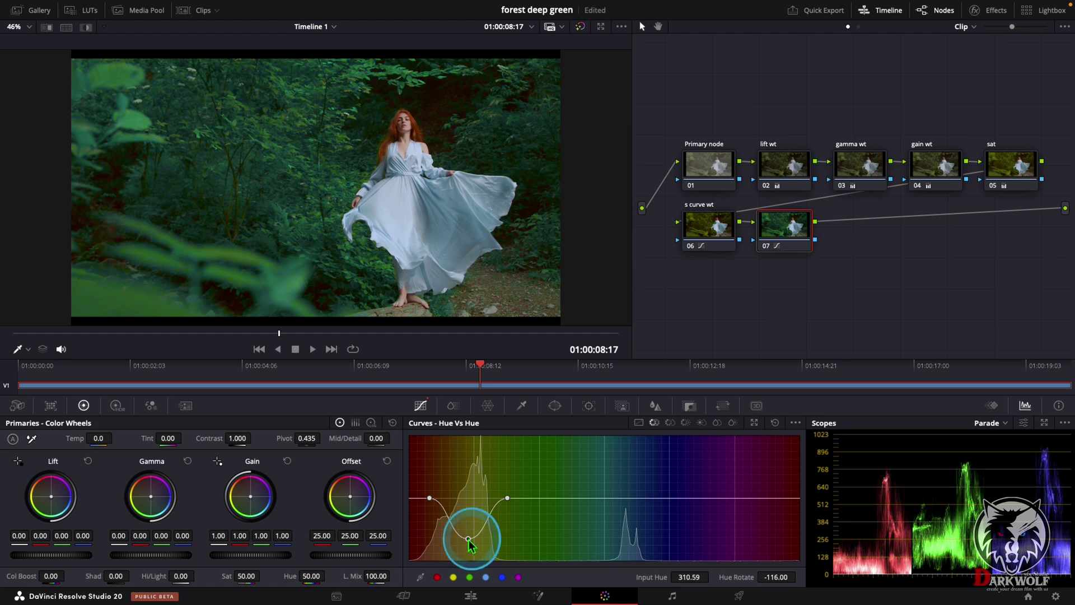
pyautogui.click(448, 517)
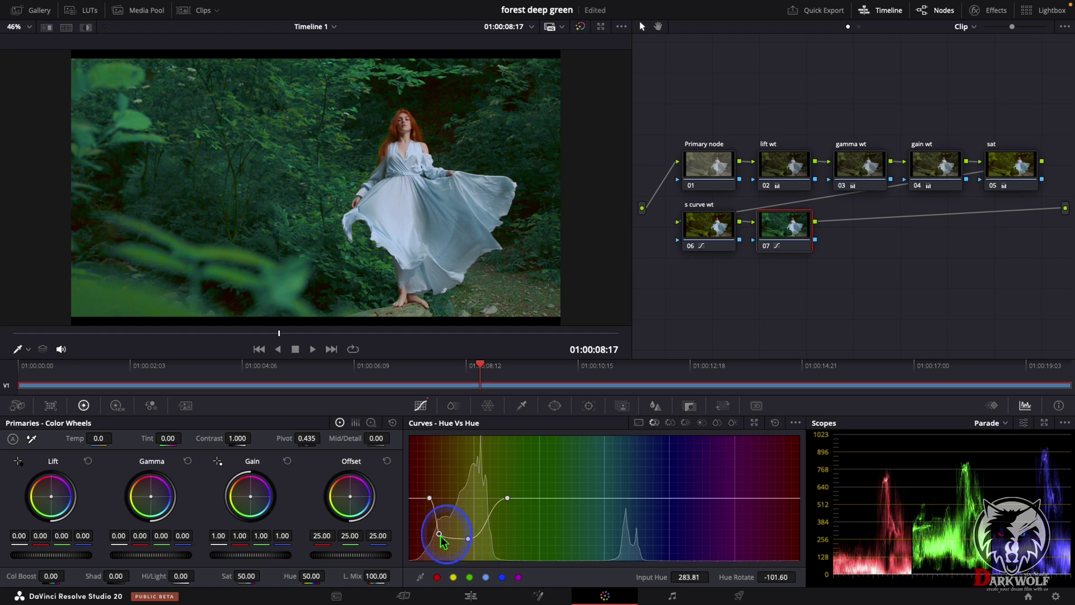
pyautogui.moveTo(438, 539); pyautogui.dragTo(462, 541)
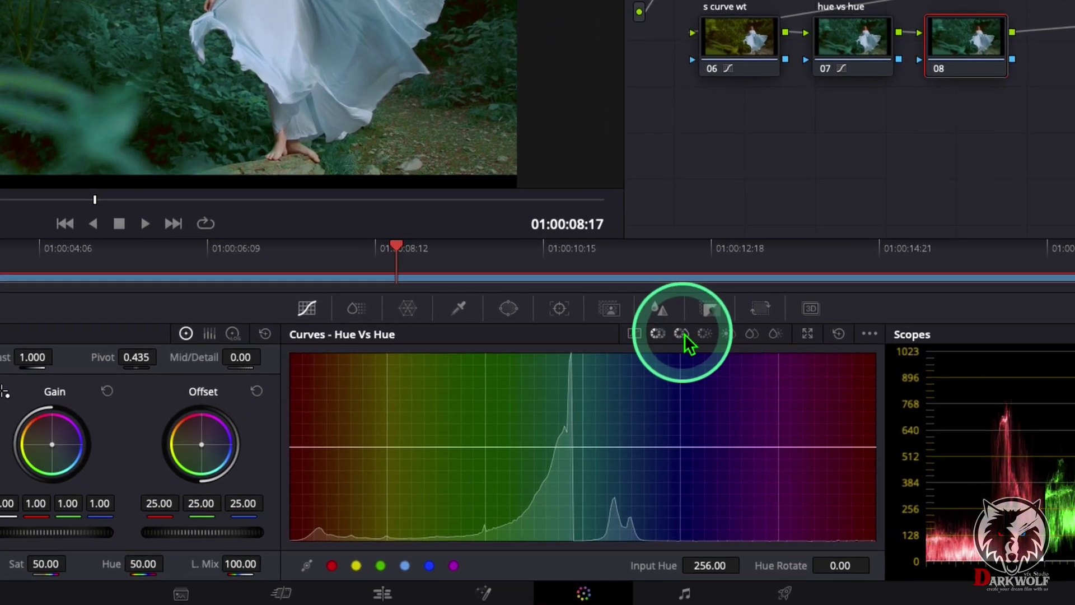
# Sample the green foliage for the Hue Vs Sat curve on node 08 and pull its Saturation down to about 0.43.
pyautogui.click(682, 334)
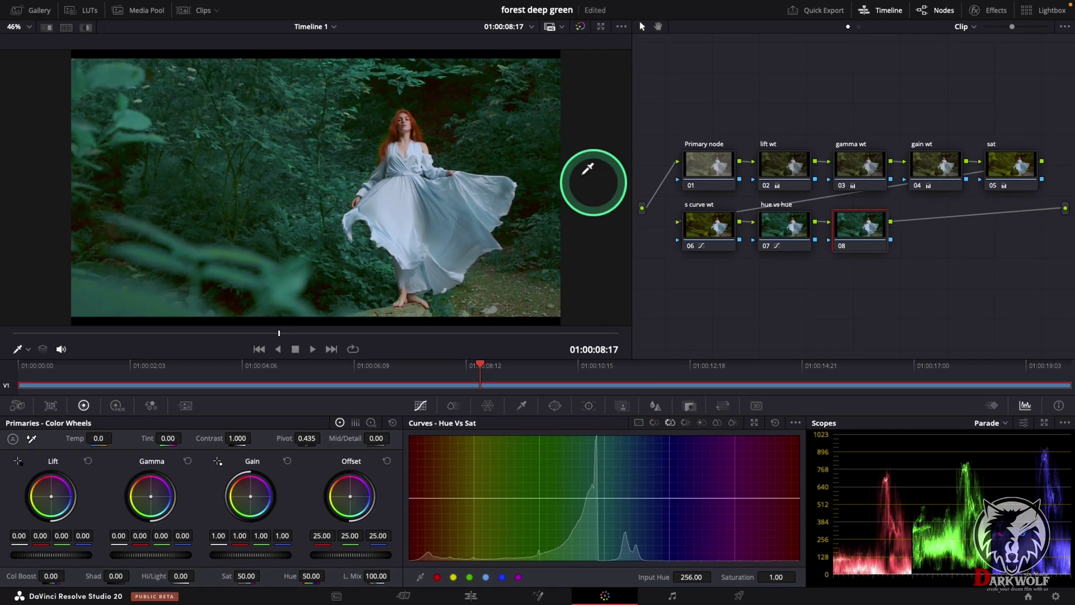
pyautogui.click(243, 239)
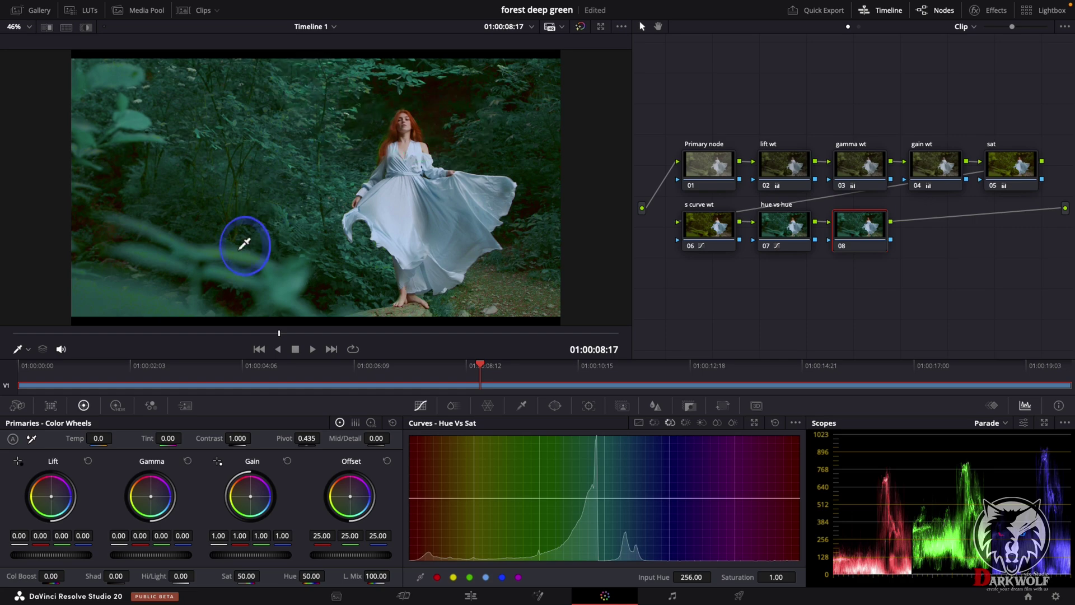
pyautogui.moveTo(547, 521); pyautogui.dragTo(587, 543)
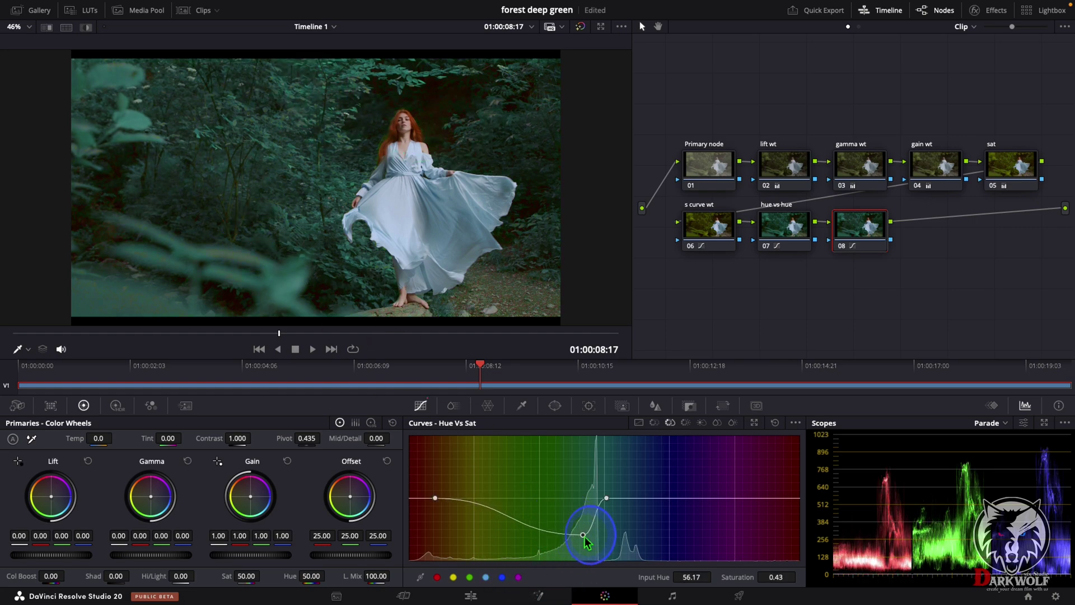
# Refine the outer and middle points of the Hue Vs Sat curve to narrow the dip around green, and label the node "hue vs sat".
pyautogui.moveTo(611, 505); pyautogui.dragTo(643, 507)
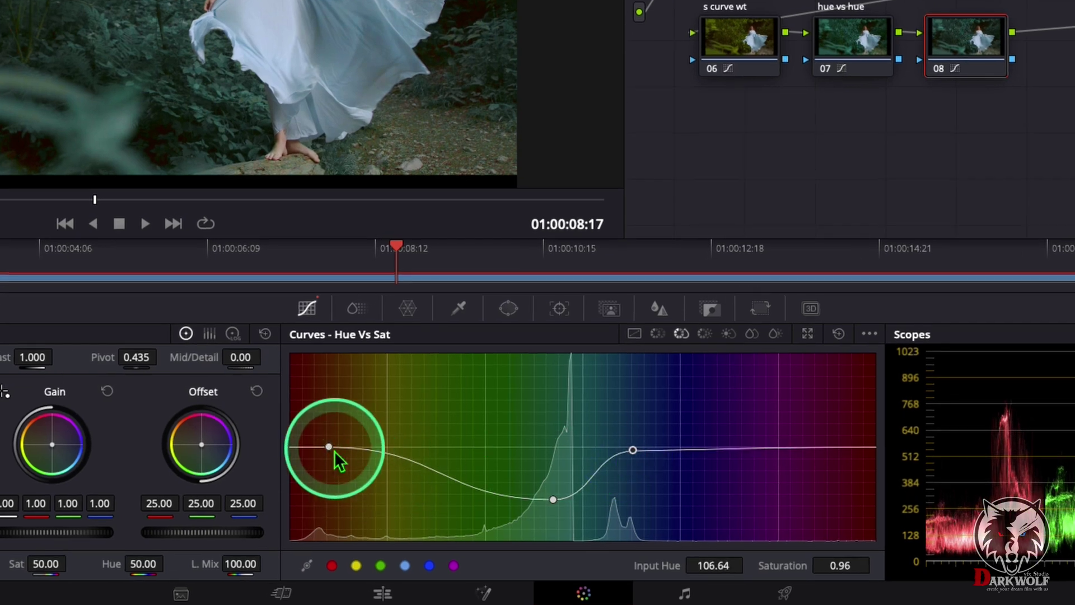
pyautogui.moveTo(335, 451); pyautogui.dragTo(466, 455)
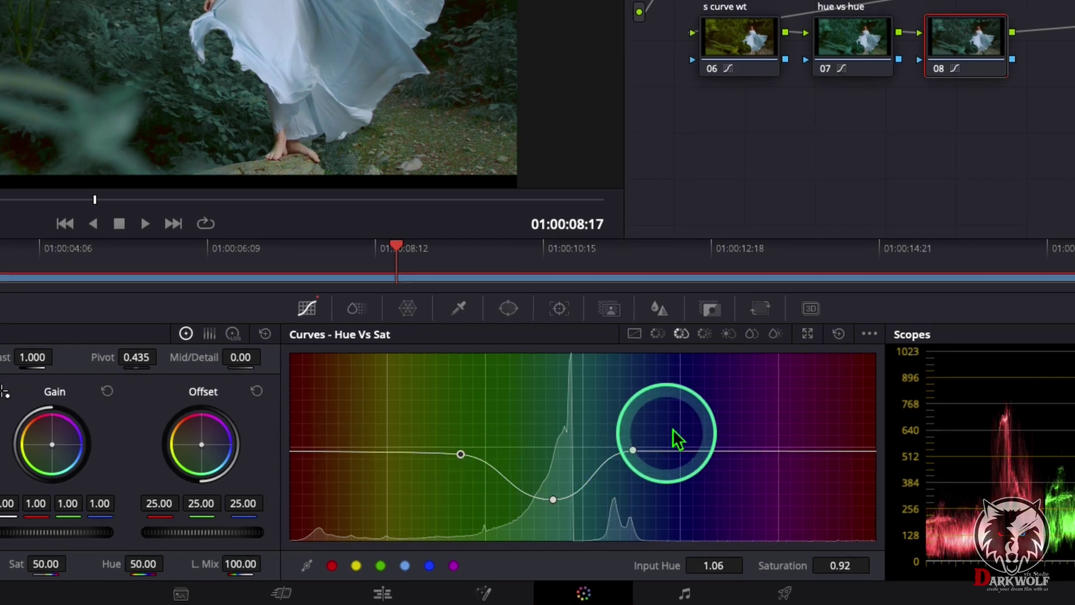
pyautogui.moveTo(553, 500)
pyautogui.mouseDown()
pyautogui.moveTo(566, 453)
pyautogui.moveTo(566, 488)
pyautogui.mouseUp()
pyautogui.moveTo(464, 454); pyautogui.dragTo(489, 451)
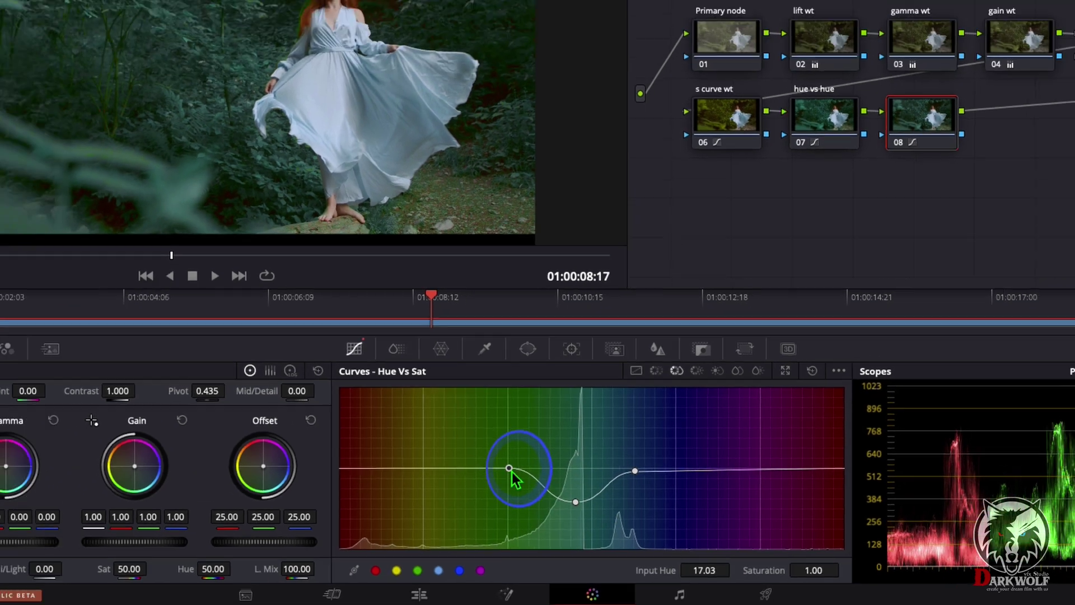
pyautogui.moveTo(576, 502); pyautogui.dragTo(588, 436)
pyautogui.moveTo(604, 478); pyautogui.dragTo(592, 532)
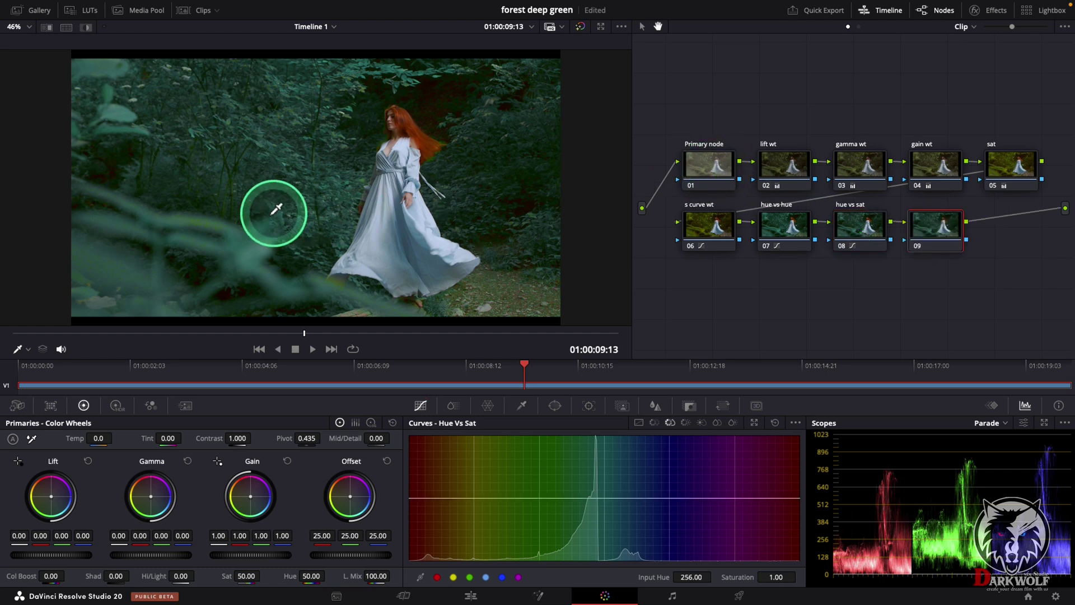
# Save the project, sample the foliage for Hue Vs Lum on node 09, and lower its Lum Gain to 0.84.
pyautogui.hotkey('ctrl', 's')
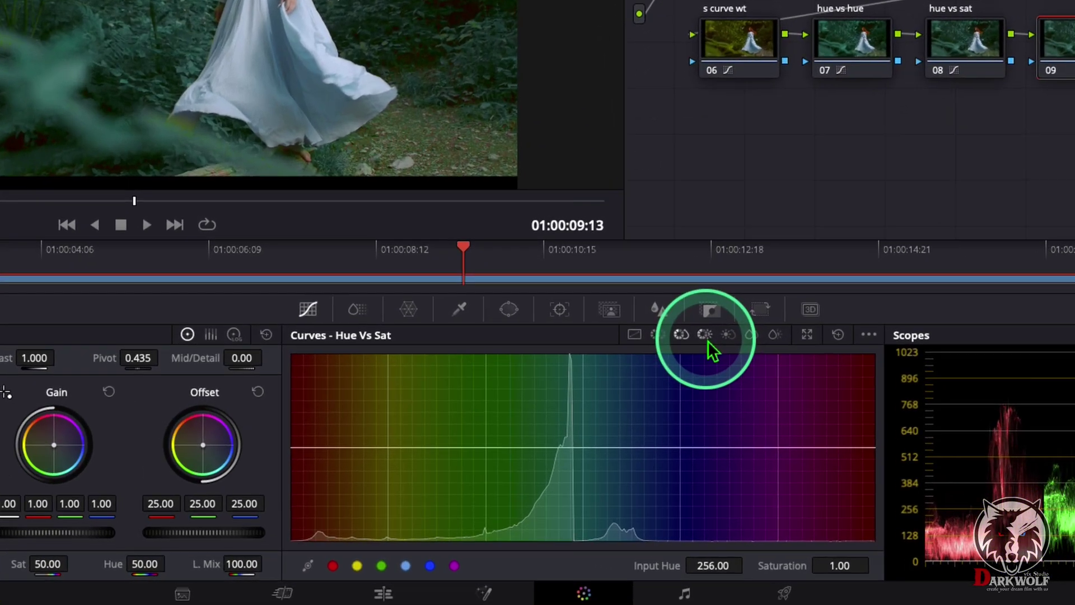
pyautogui.click(689, 424)
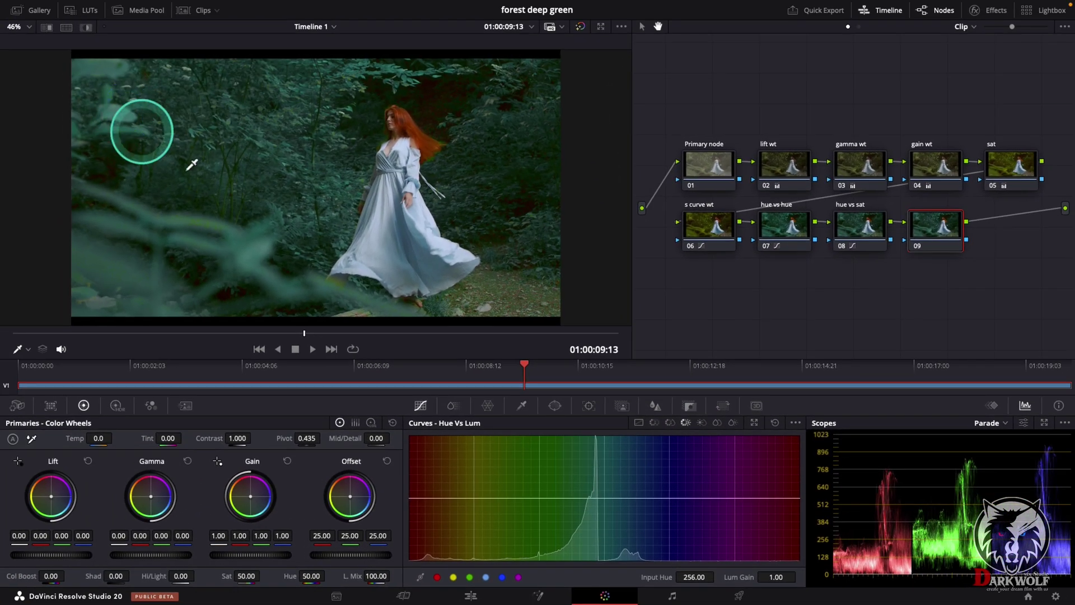
pyautogui.click(188, 168)
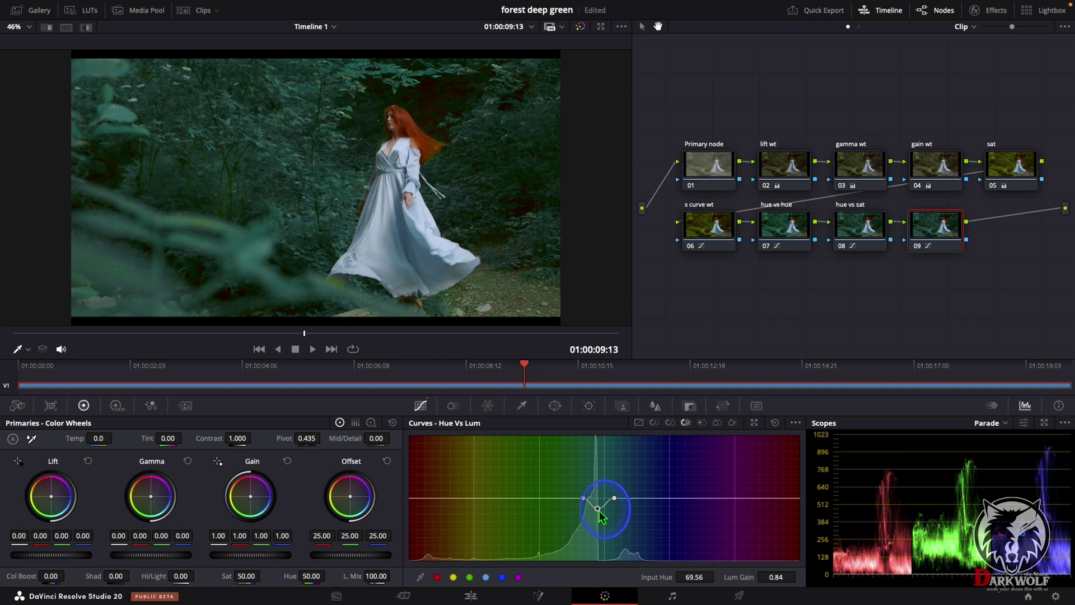
pyautogui.moveTo(343, 384); pyautogui.dragTo(480, 386)
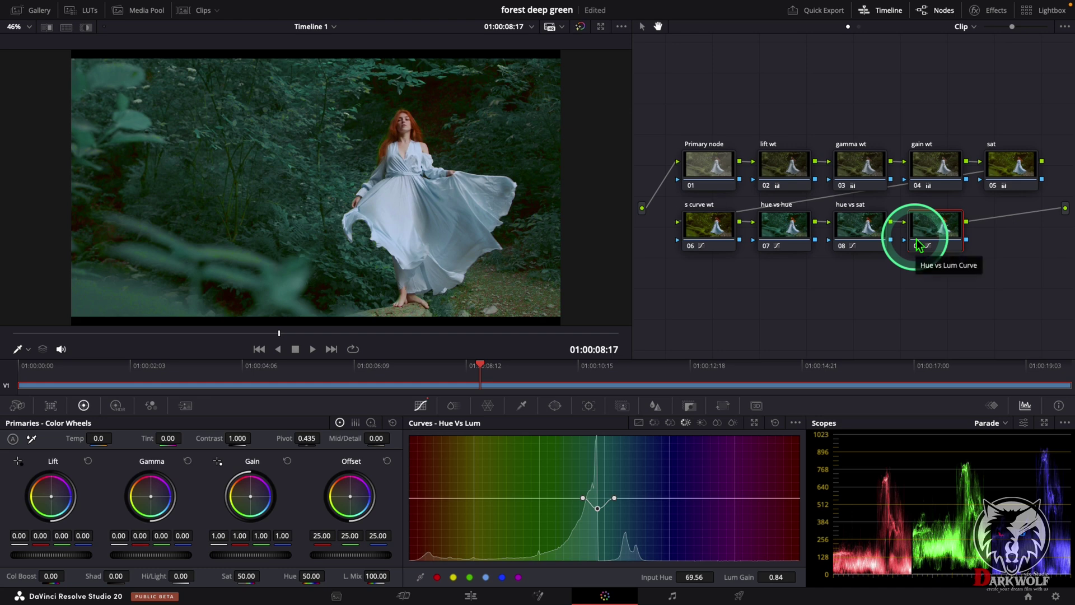
# Add a serial node after "hue vs luma", place it on a third row, and push its Offset toward cyan-blue, about 19.93, 25.24, 31.77.
pyautogui.hotkey('alt', 's')
pyautogui.moveTo(1008, 222); pyautogui.dragTo(712, 298)
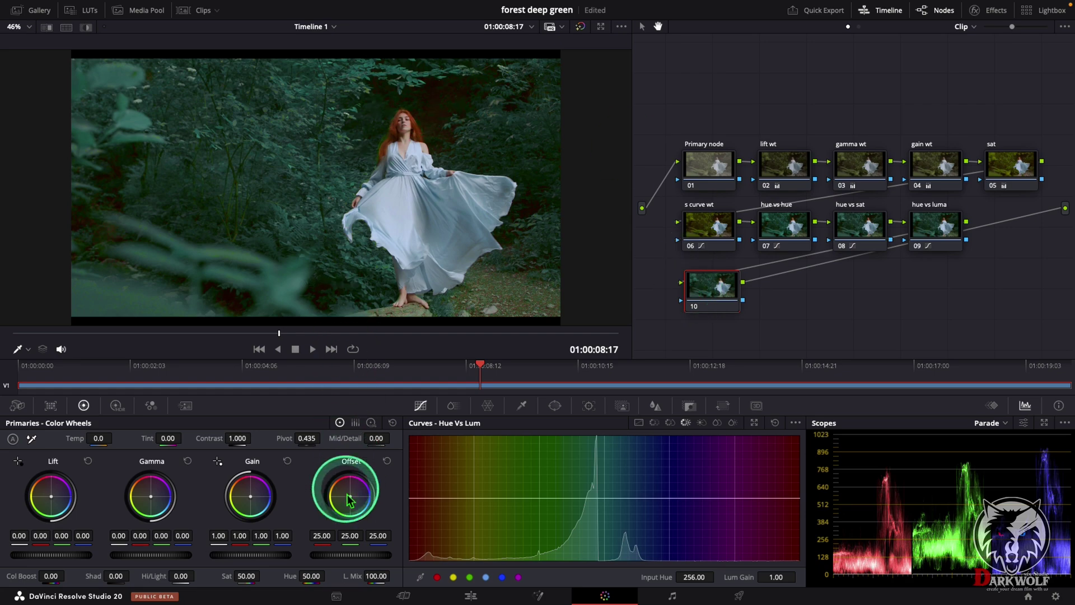
pyautogui.moveTo(351, 498); pyautogui.dragTo(364, 498)
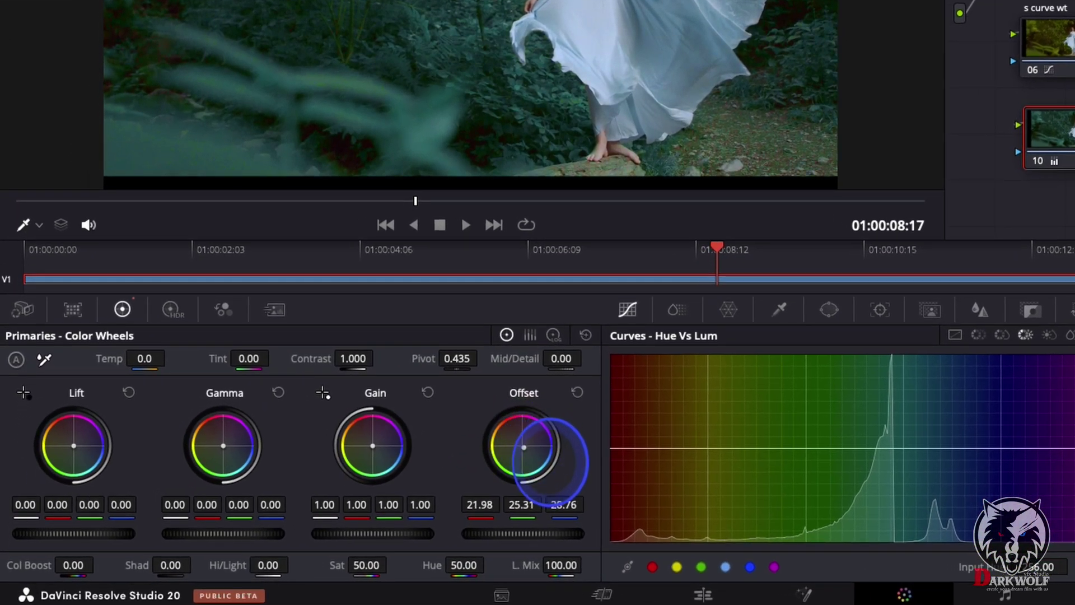
pyautogui.moveTo(550, 465); pyautogui.dragTo(562, 473)
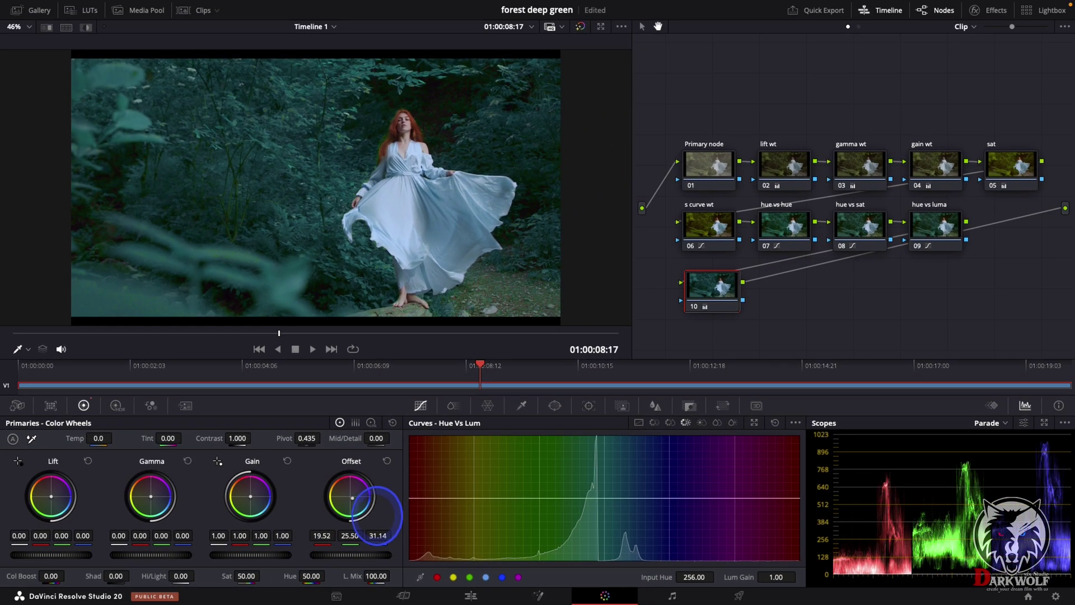
# Label the new node "offset", add a parallel node to it, and rearrange the node graph so both branches sit clearly before the mixer.
pyautogui.click(700, 295)
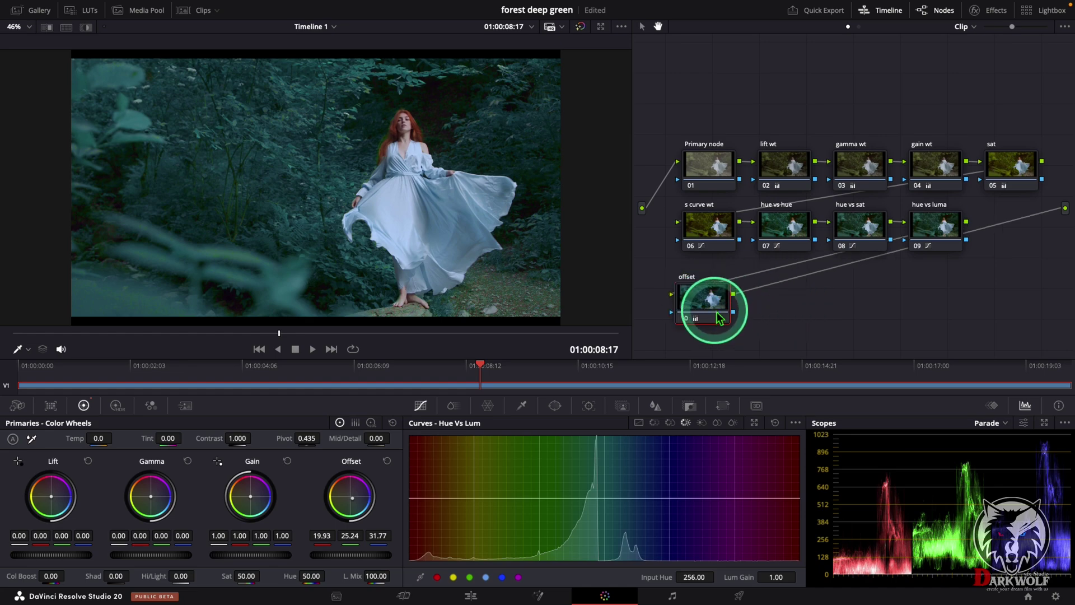
pyautogui.moveTo(717, 316); pyautogui.dragTo(723, 308)
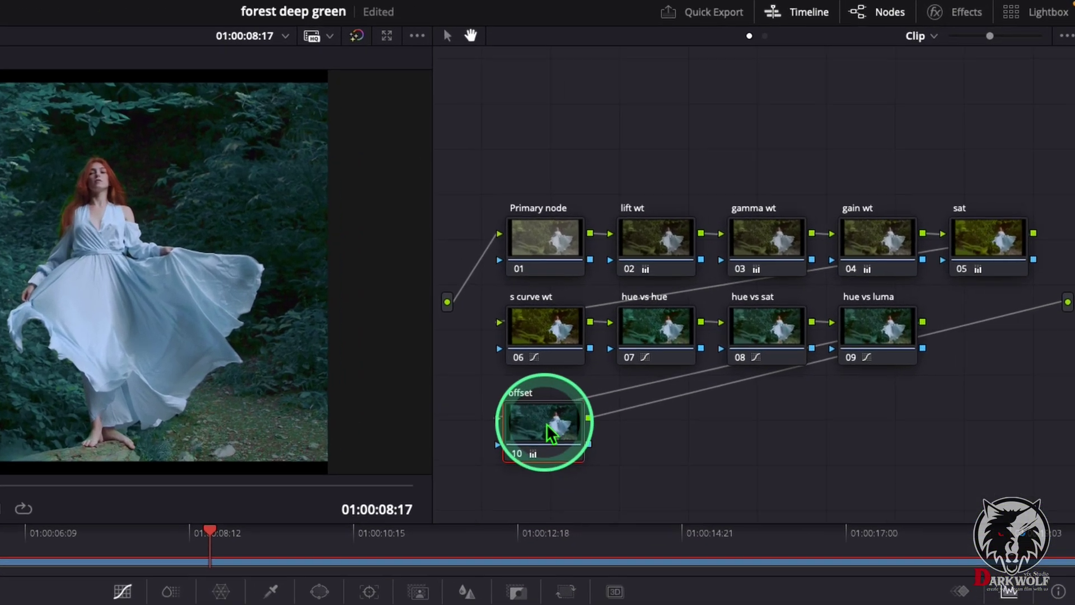
pyautogui.rightClick(709, 290)
pyautogui.click(566, 518)
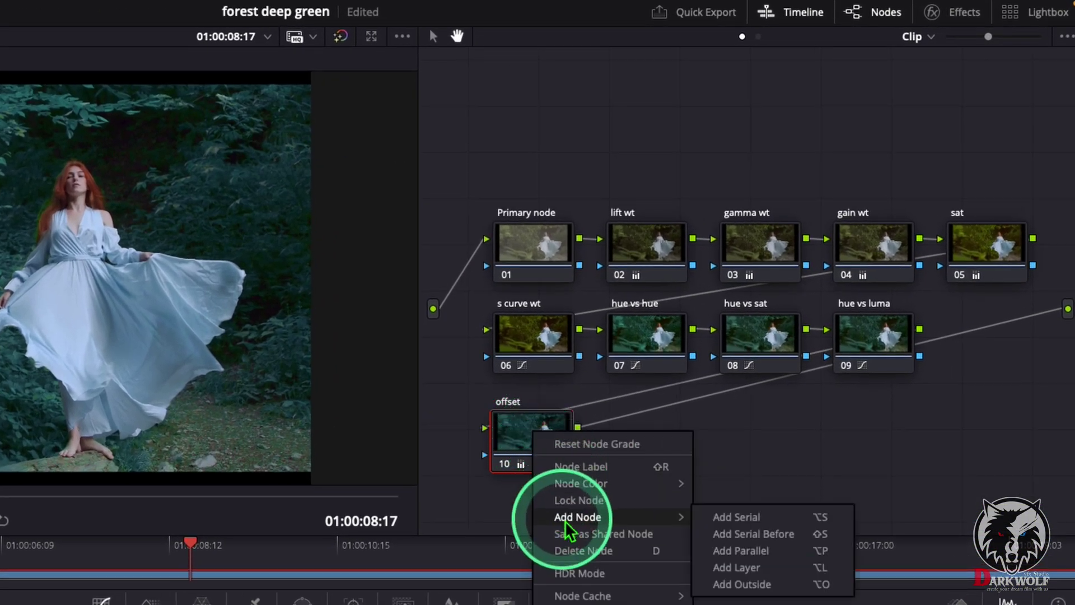
pyautogui.click(779, 554)
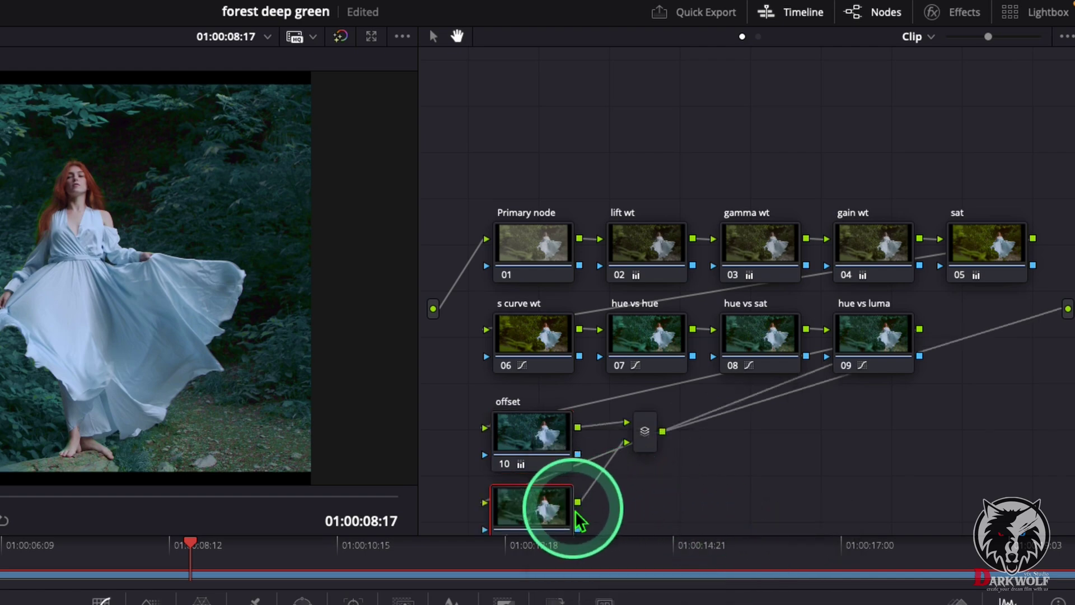
pyautogui.moveTo(580, 521); pyautogui.dragTo(683, 515)
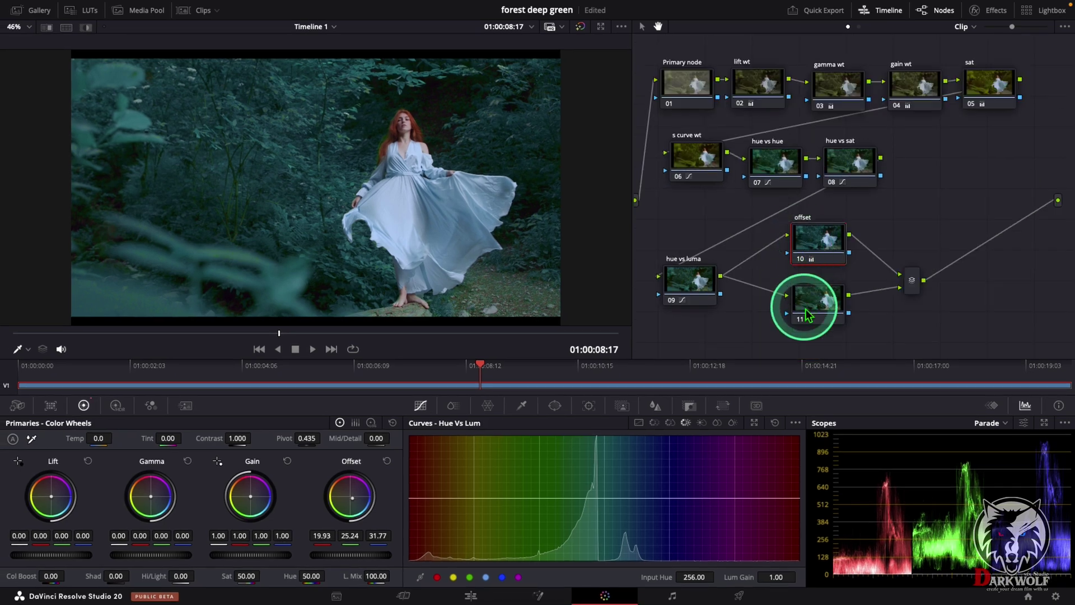
# Push the Offset of parallel node 11 toward magenta, to 29.89, 22.82, 28.56, and label the node "offset 2".
pyautogui.click(810, 310)
pyautogui.click(354, 505)
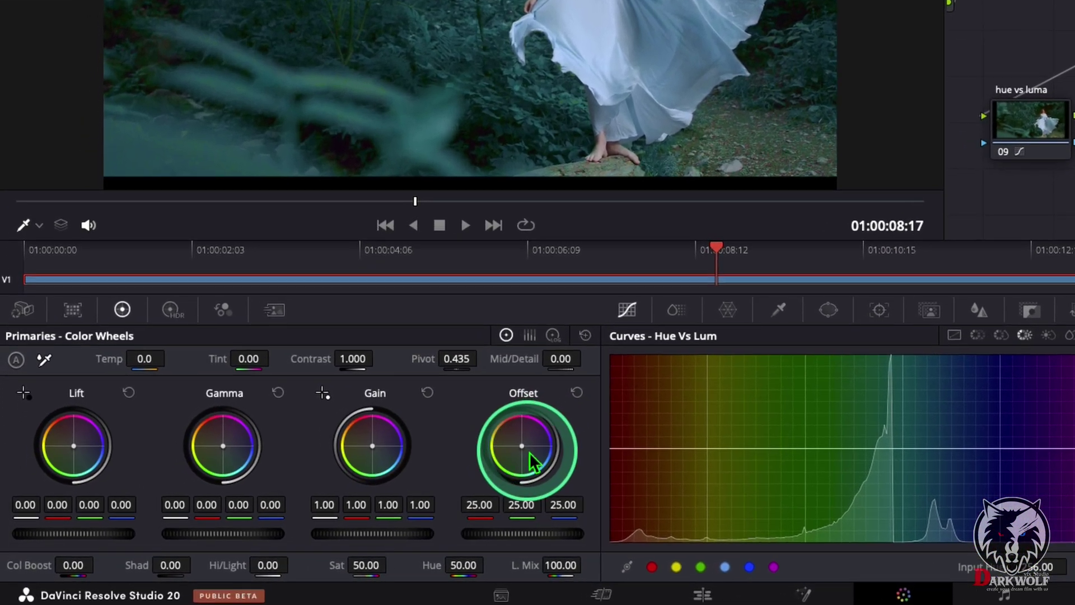
pyautogui.moveTo(524, 452); pyautogui.dragTo(549, 423)
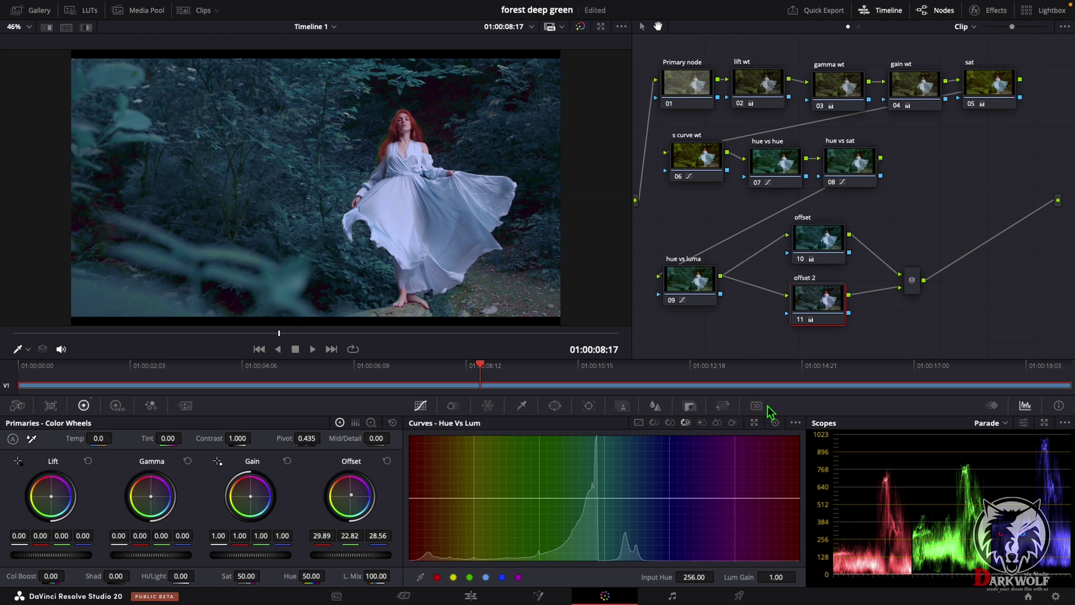
# Add a serial node after the parallel mixer and adjust its Offset color balance to reduce the blue cast and restore the greens.
pyautogui.moveTo(915, 290); pyautogui.dragTo(913, 279)
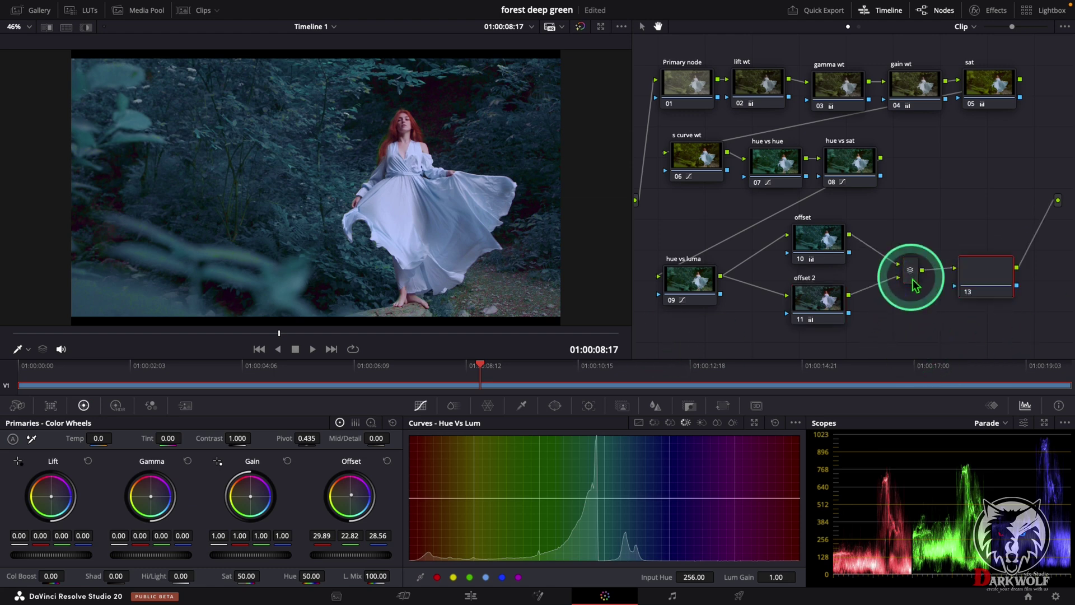
pyautogui.hotkey('alt', 's')
pyautogui.moveTo(352, 504); pyautogui.dragTo(334, 472)
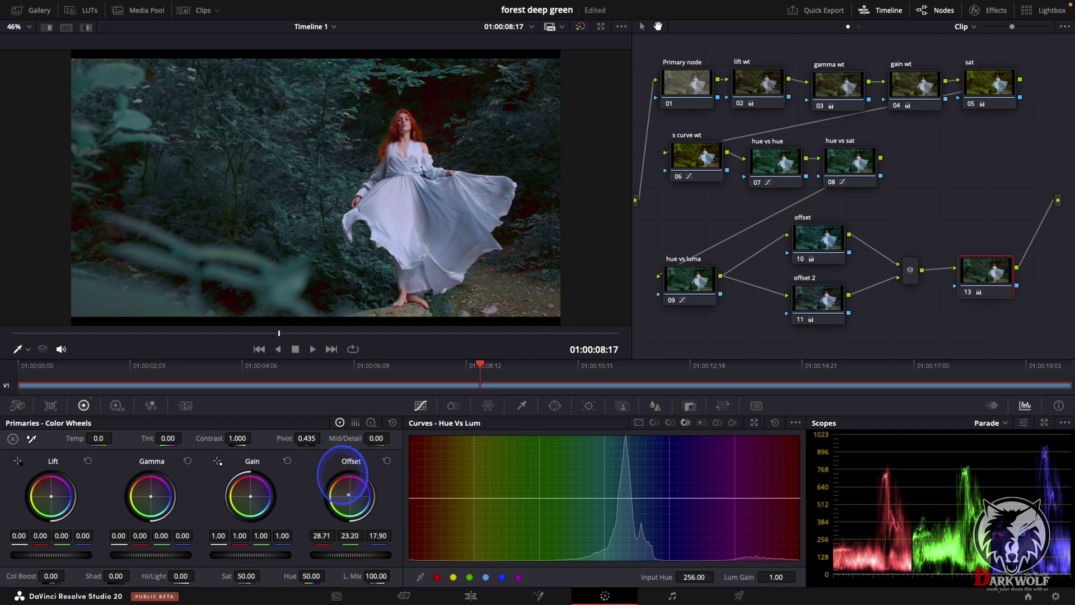
# Add a serial node after node 13, place it at the end of the chain, and set its Shadows to -29.50.
pyautogui.moveTo(980, 291); pyautogui.dragTo(965, 286)
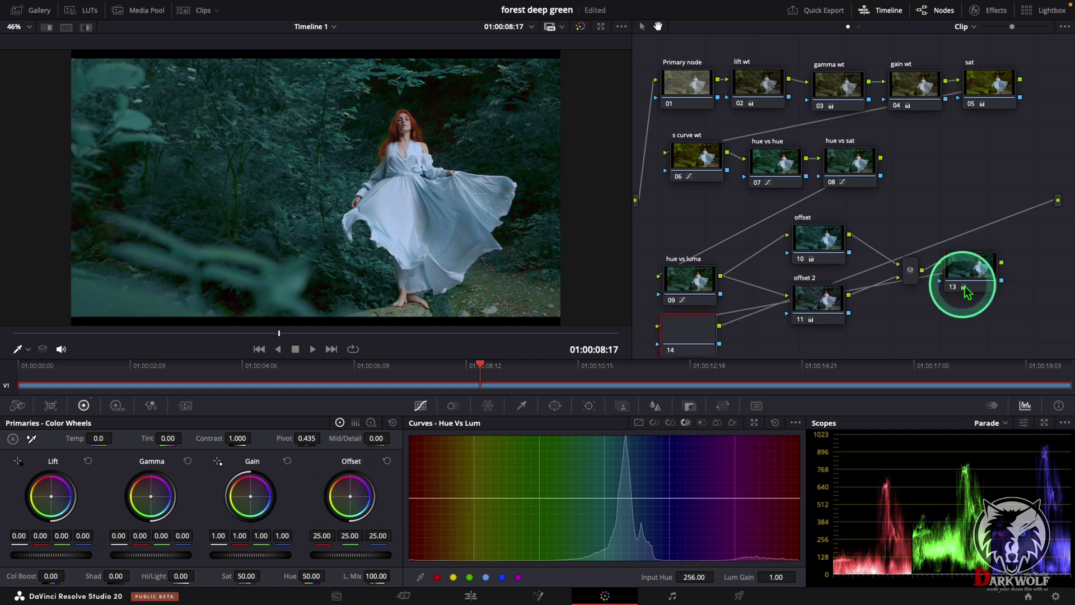
pyautogui.hotkey('alt', 's')
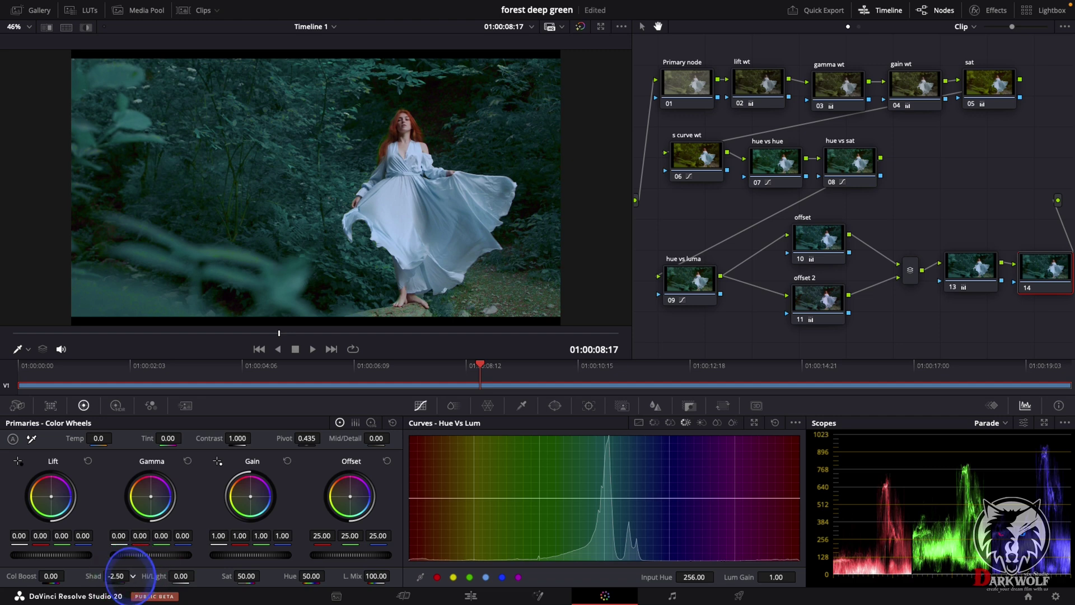
pyautogui.moveTo(133, 575); pyautogui.dragTo(106, 575)
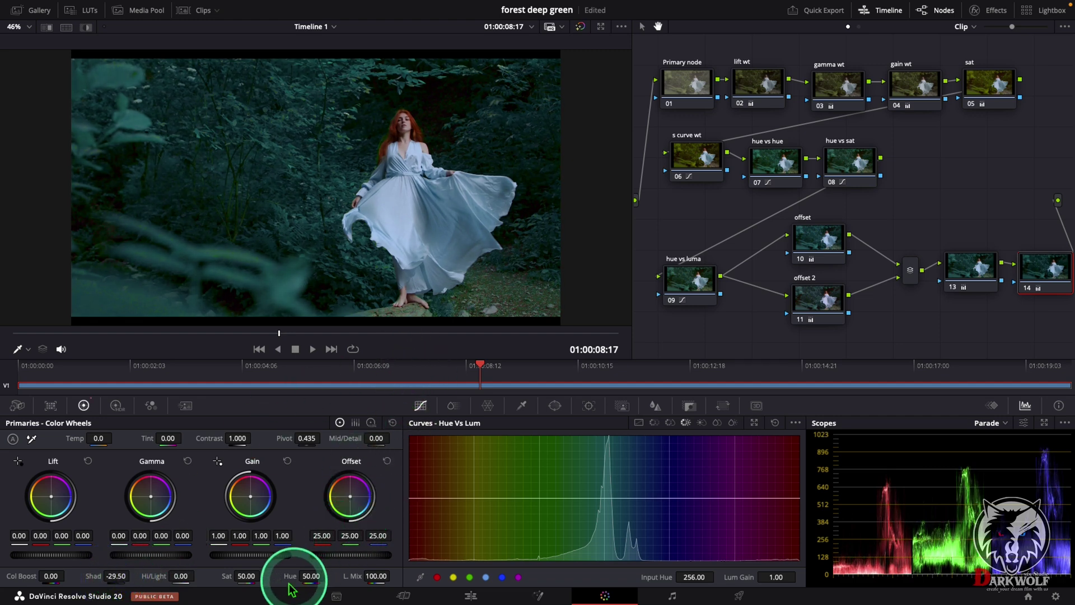
# Lower the Saturation and Color Boost on node 14, and bypass the grade to compare it with the original clip.
pyautogui.moveTo(249, 577); pyautogui.dragTo(216, 575)
pyautogui.moveTo(52, 568); pyautogui.dragTo(41, 576)
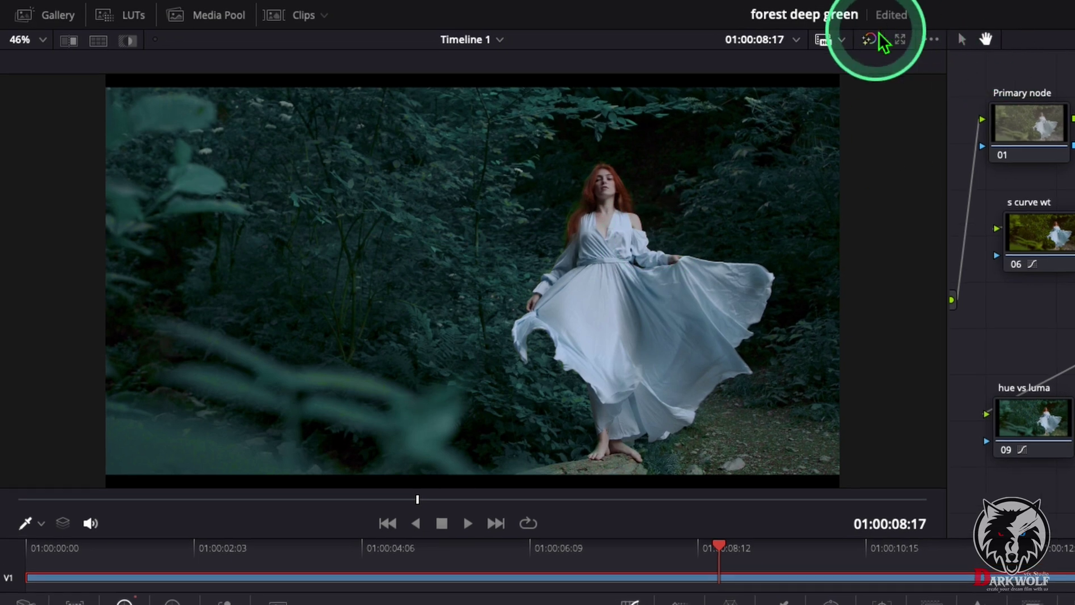
pyautogui.click(878, 33)
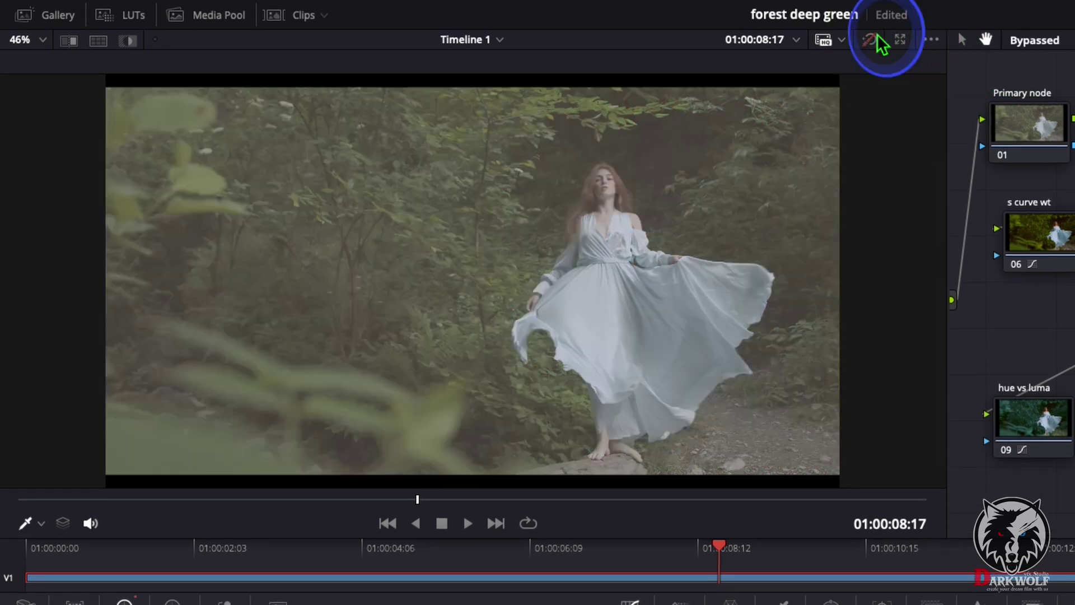